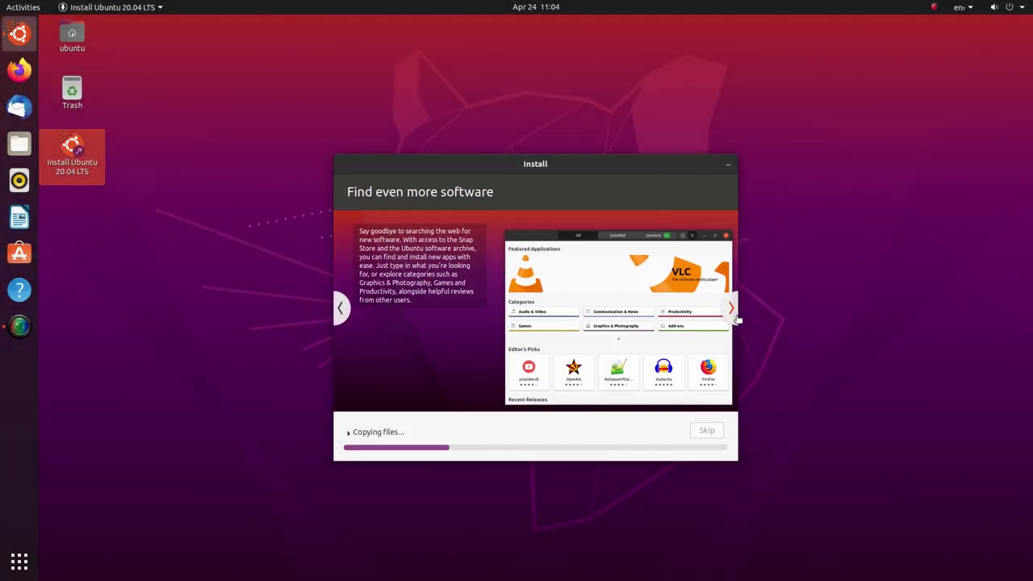
# Step: Set sda2 to a formatted Ext4 partition mounted at / after advancing the slideshow
pyautogui.click(737, 318)
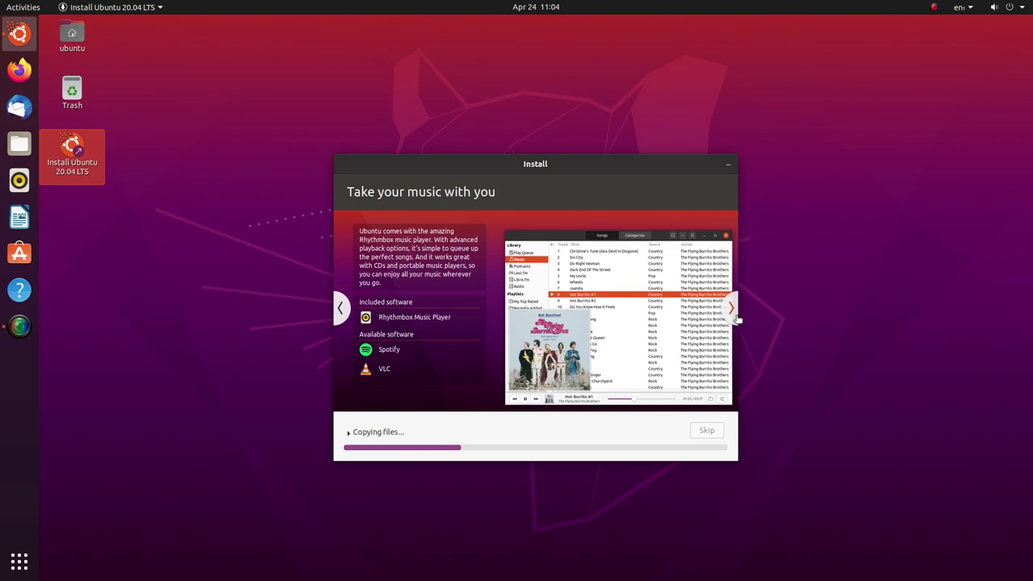
pyautogui.click(737, 318)
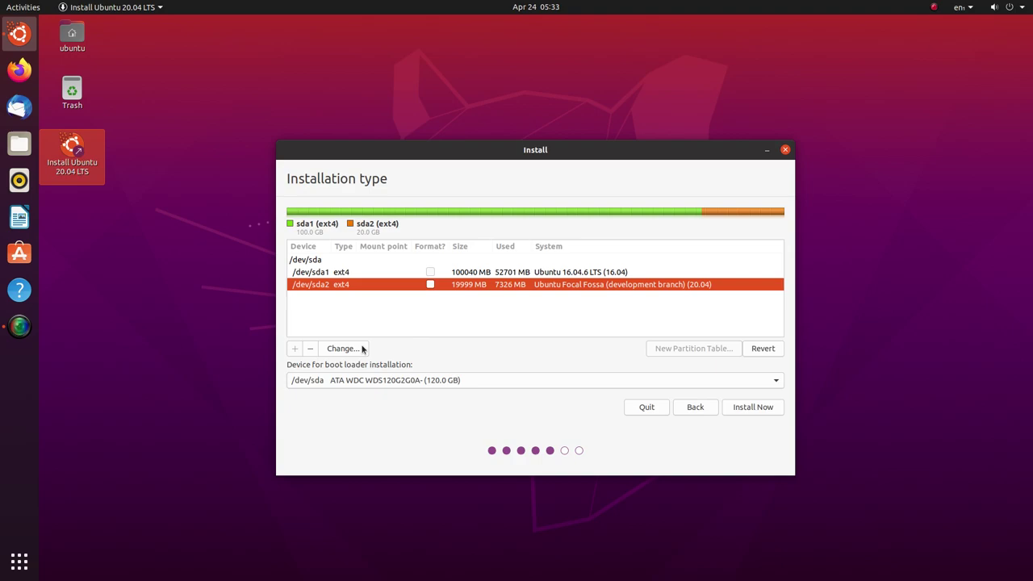
pyautogui.click(362, 348)
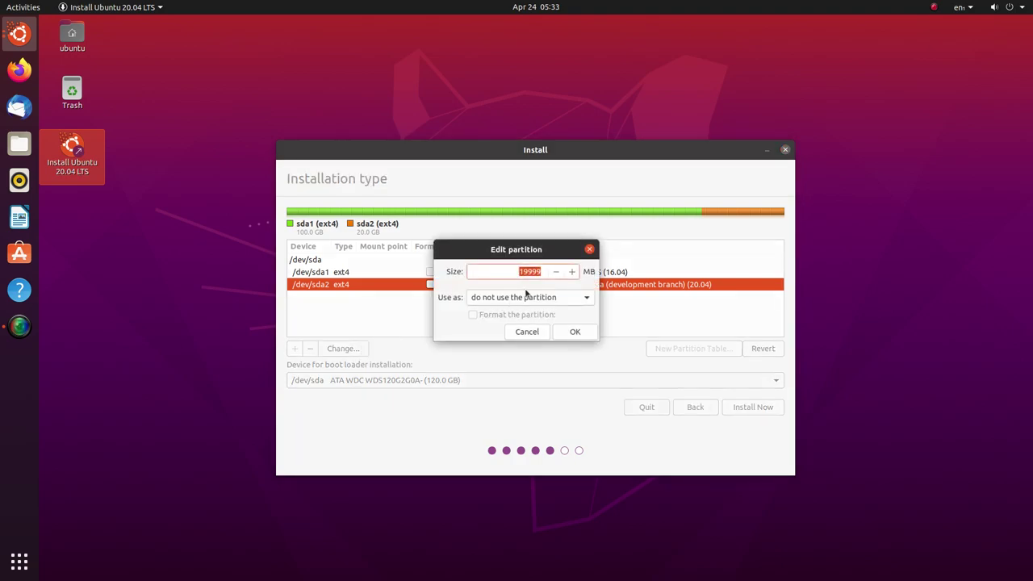
pyautogui.click(579, 301)
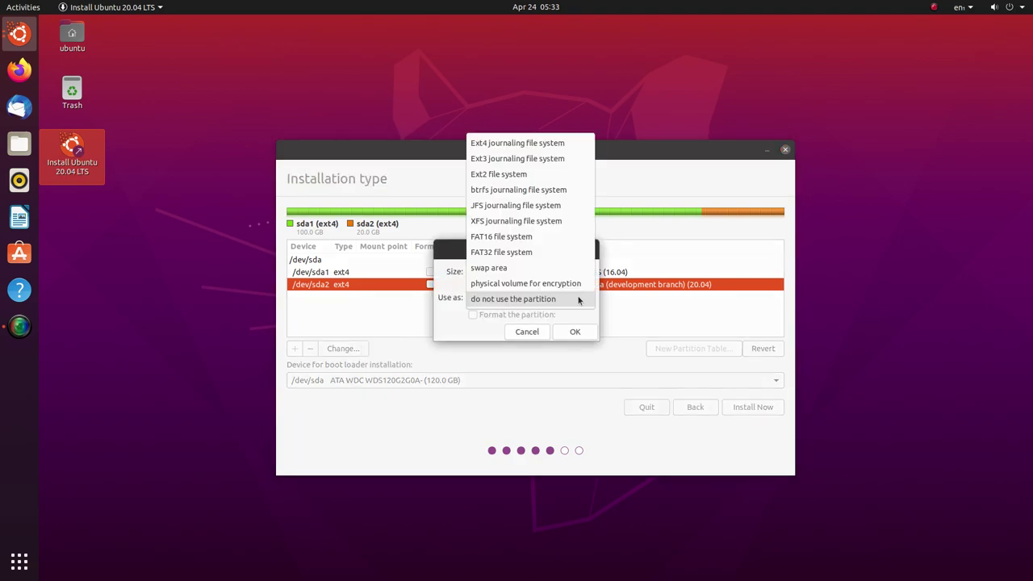
pyautogui.click(546, 142)
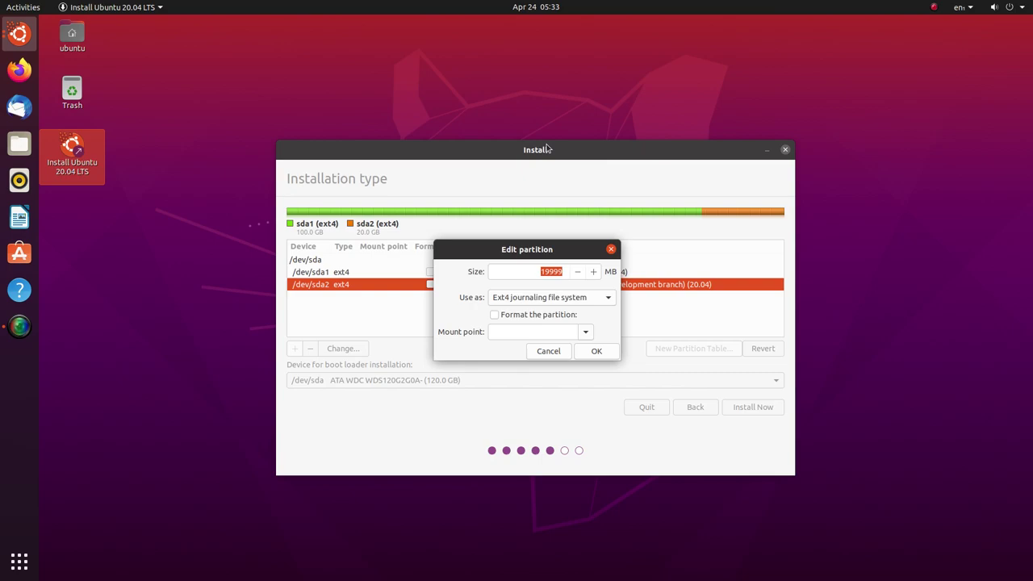
pyautogui.click(559, 319)
pyautogui.click(586, 333)
pyautogui.click(495, 352)
pyautogui.click(597, 352)
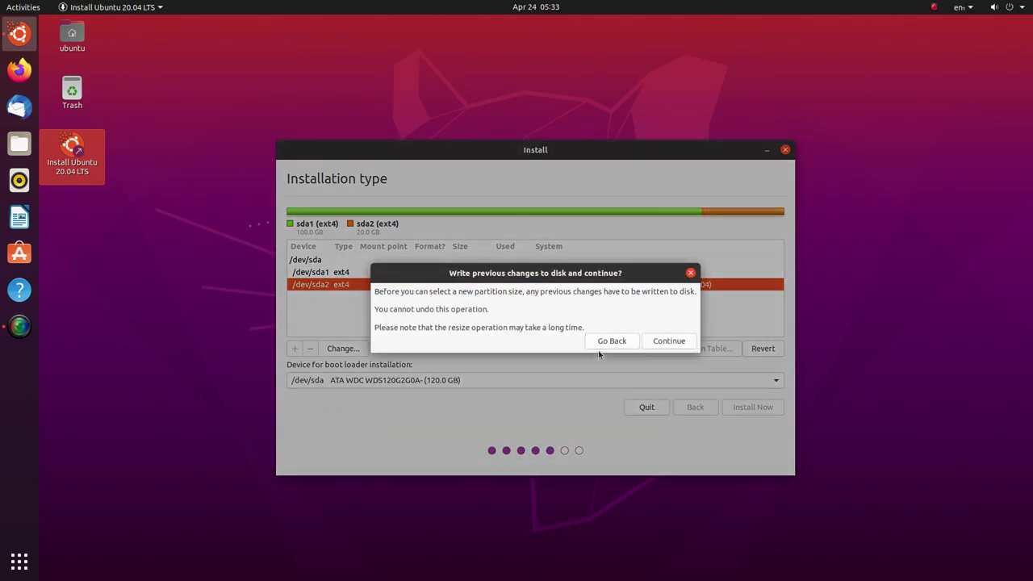
# Step: Write the partition changes to disk, start installing, and choose the India, Kolkata timezone
pyautogui.click(667, 341)
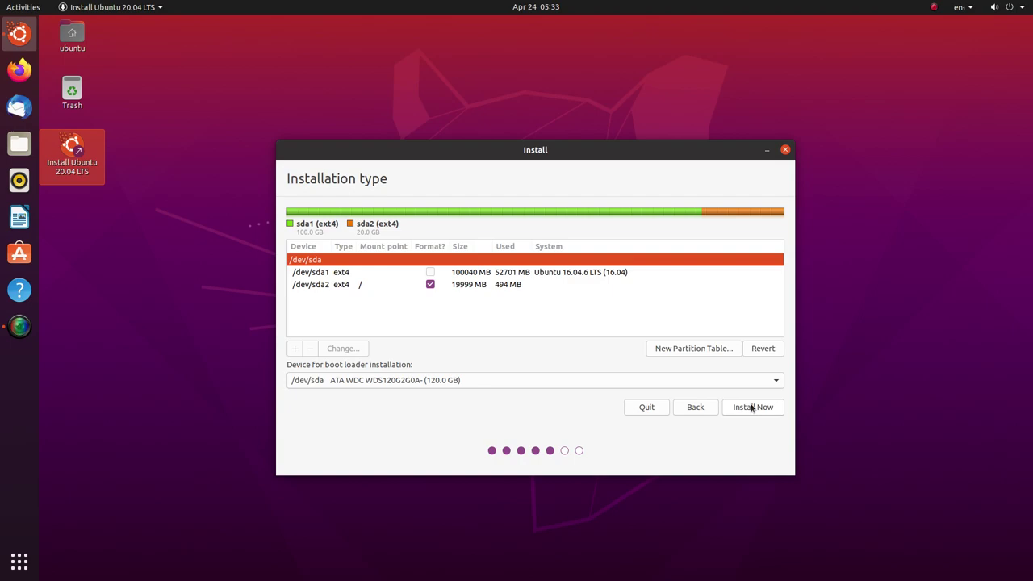
pyautogui.click(751, 407)
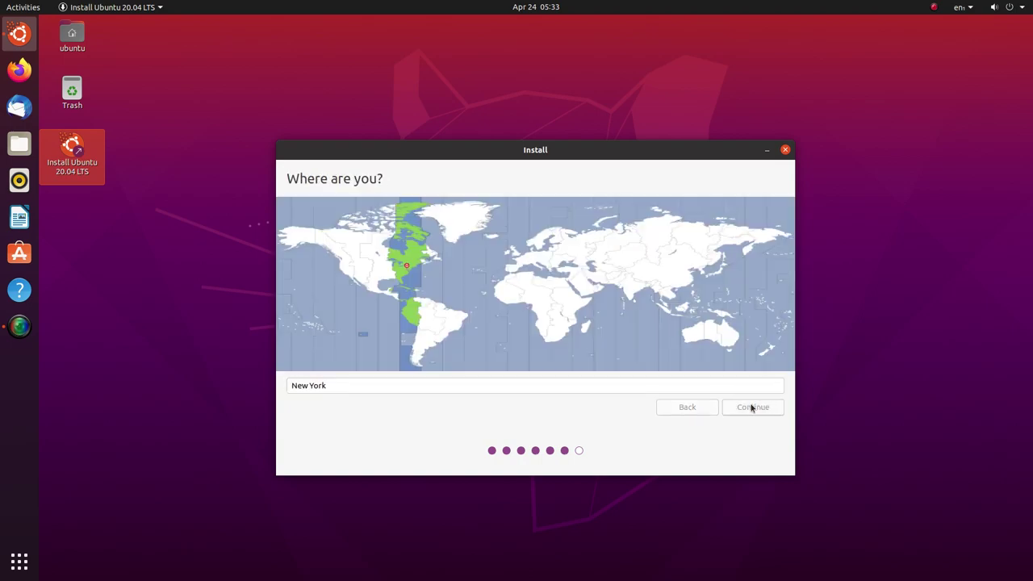
pyautogui.click(637, 291)
pyautogui.click(744, 406)
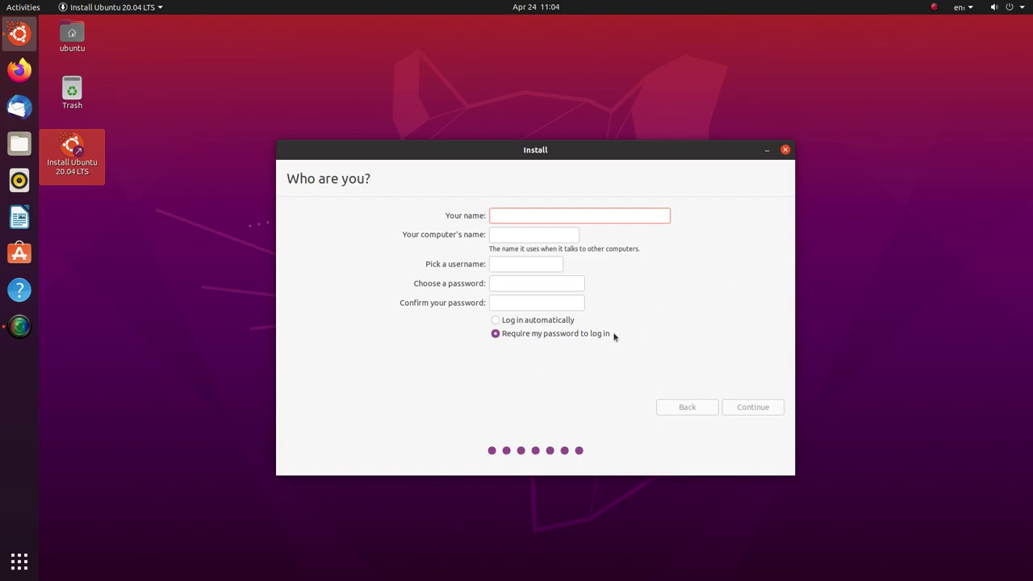
# Step: Fill in the account name and start entering the account password
pyautogui.write('LinuxTex')
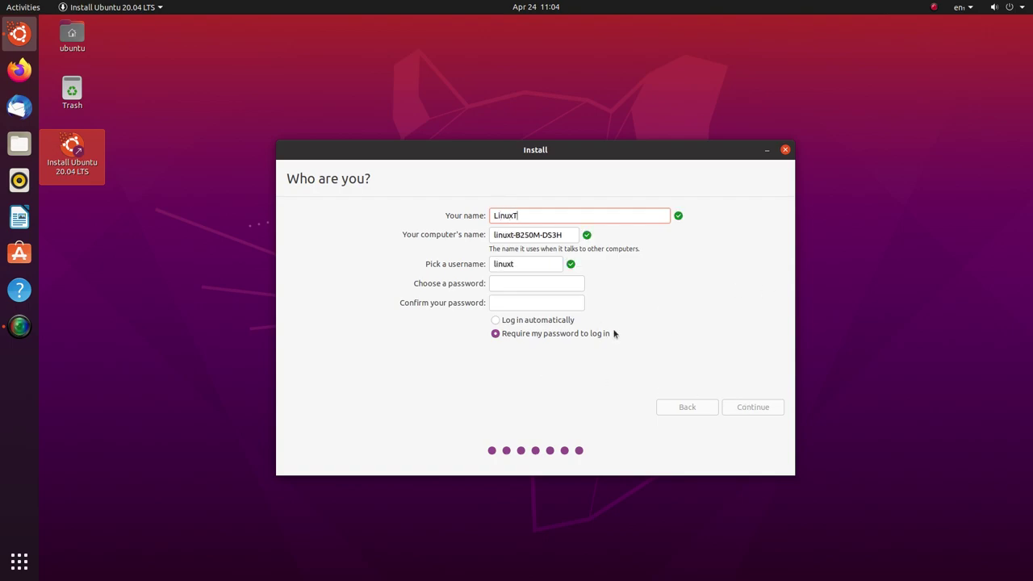
pyautogui.click(543, 283)
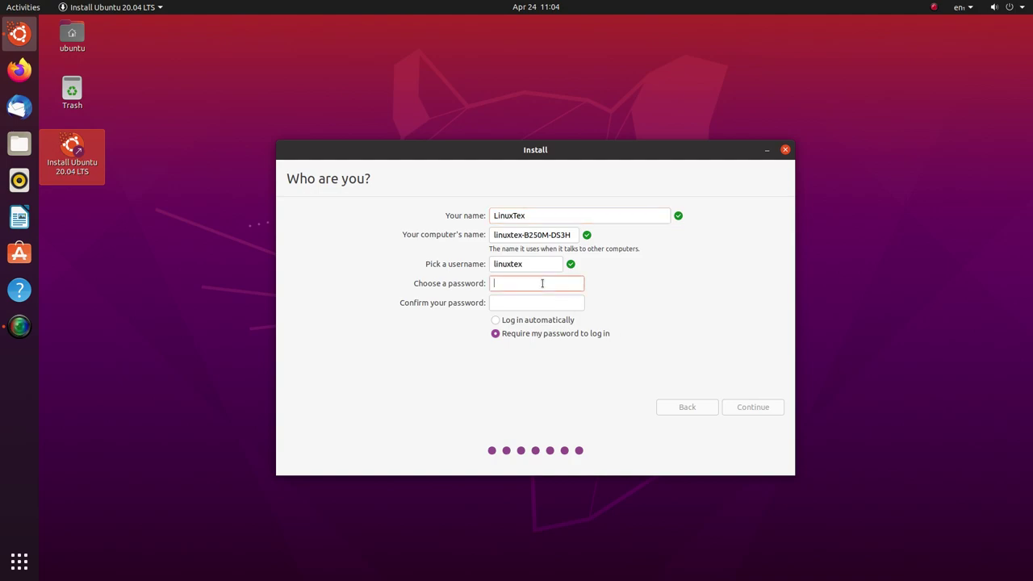
pyautogui.write('1')
pyautogui.click(555, 305)
# Step: Search for ubuntu, go to ubuntu.com, and download Ubuntu Desktop 20.04 LTS
pyautogui.write('ubuntu')
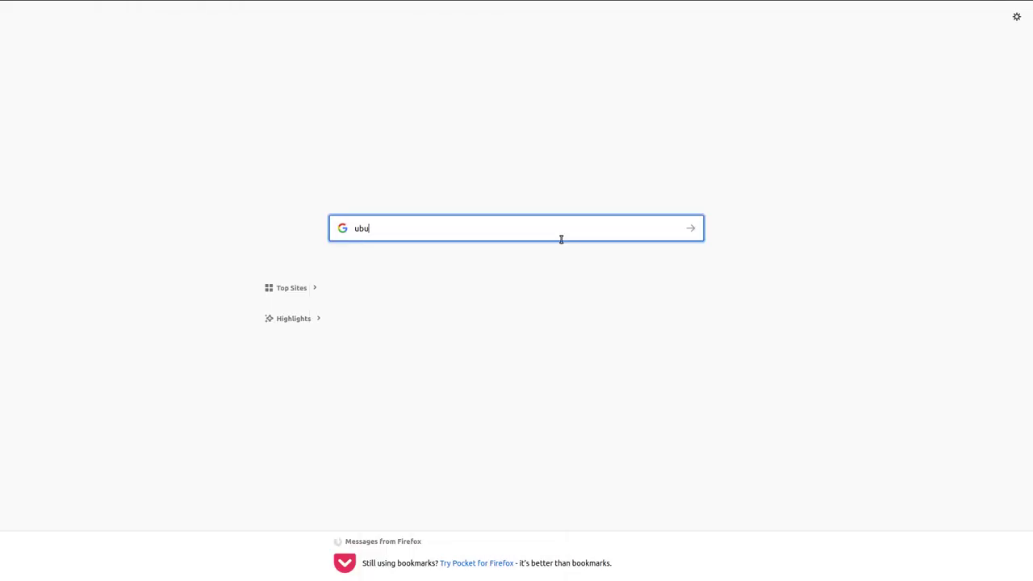
pyautogui.press('Return')
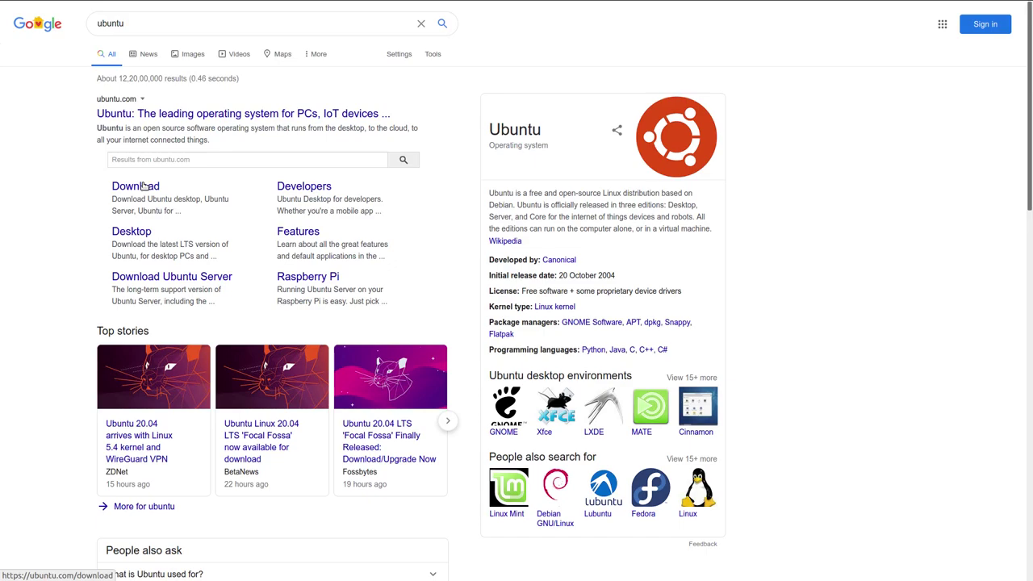
pyautogui.click(139, 121)
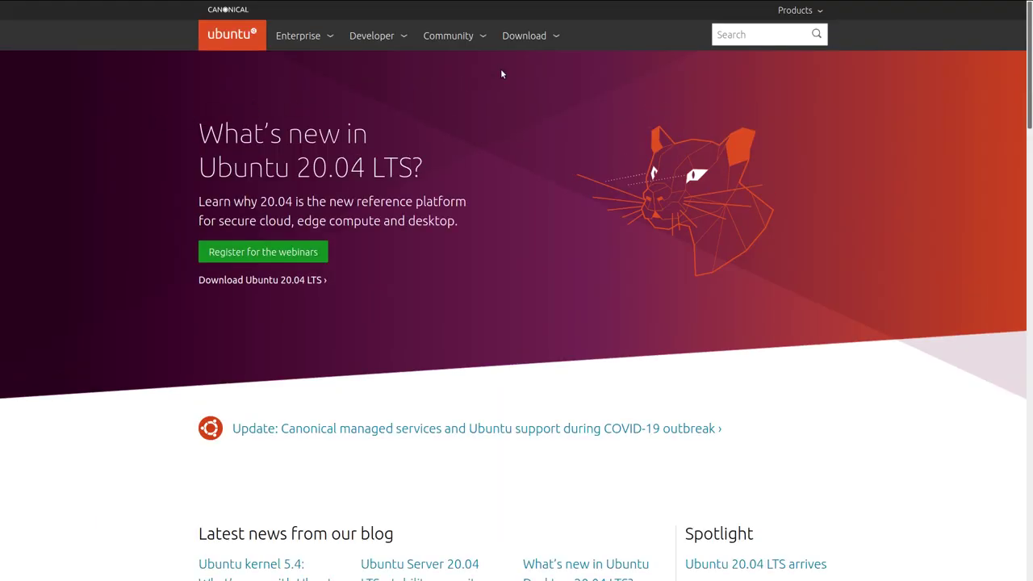
pyautogui.click(525, 36)
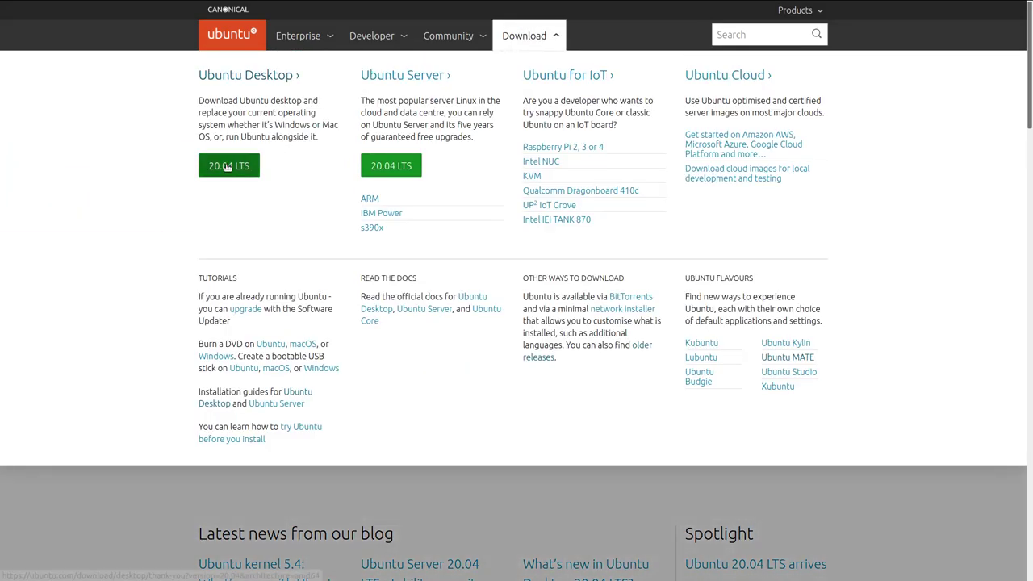
pyautogui.click(229, 166)
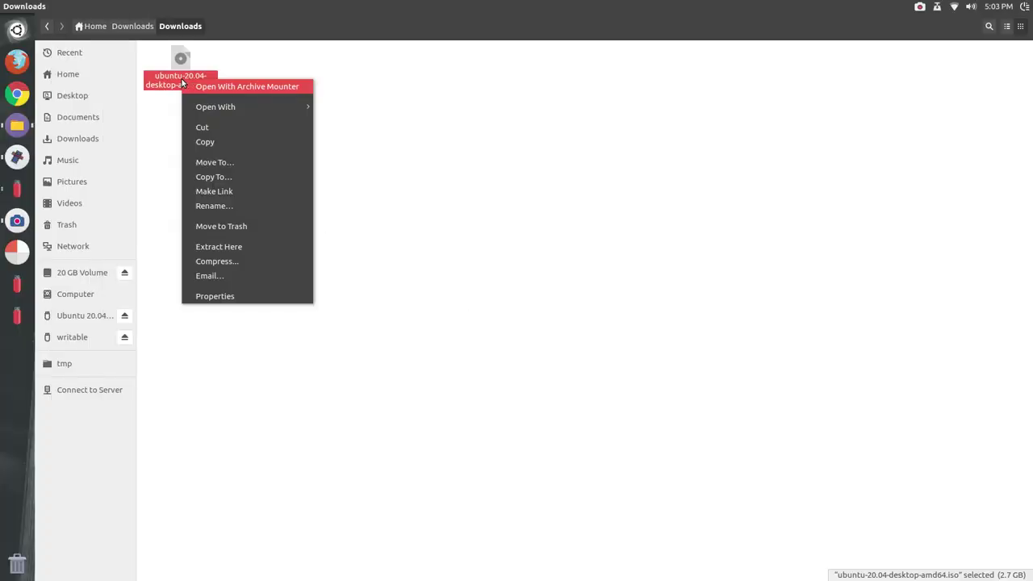
# Step: Open the ISO with Disk Image Writer and pick the 31 GB Drive as destination
pyautogui.moveTo(207, 106)
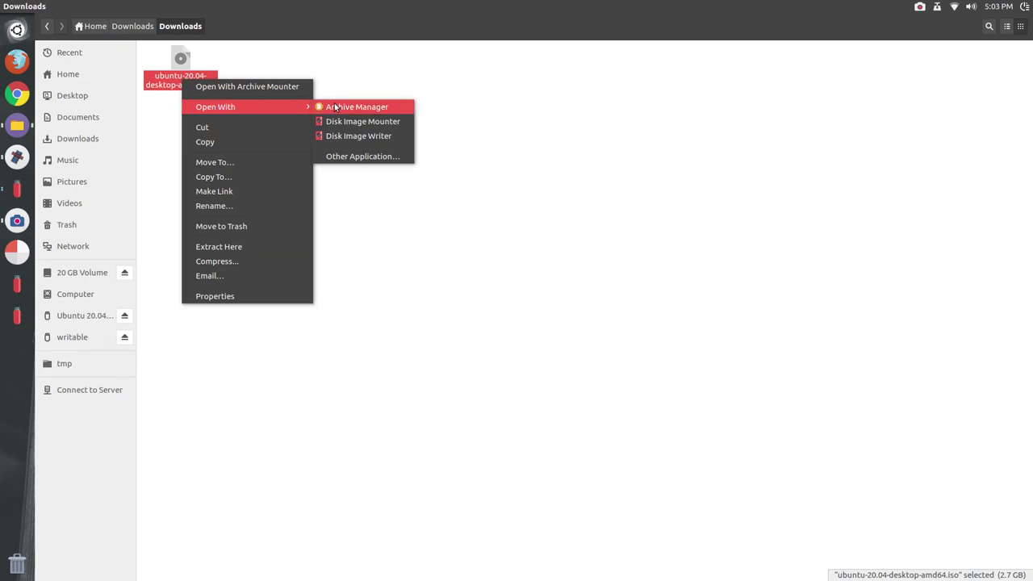
pyautogui.click(355, 135)
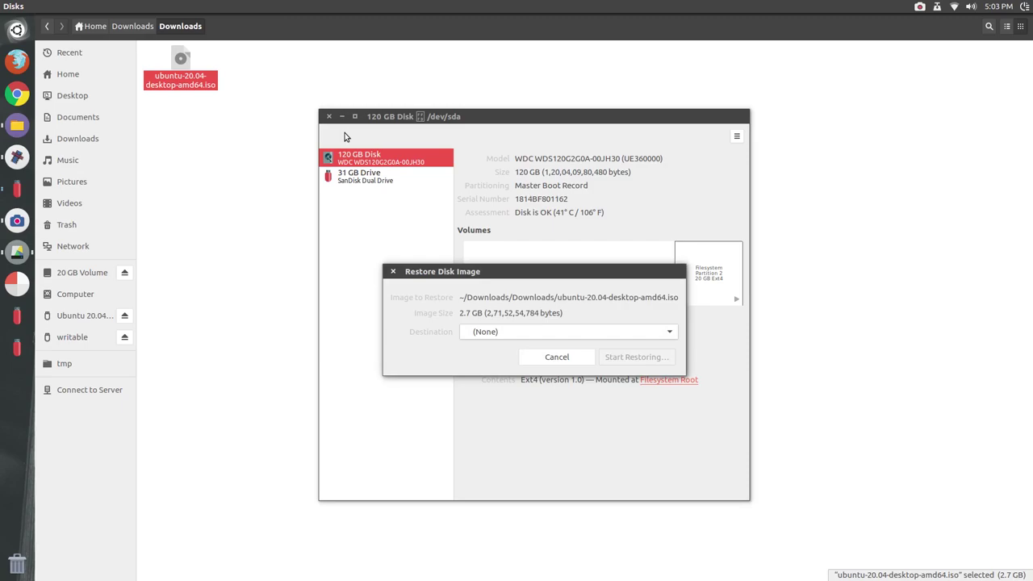
pyautogui.click(530, 331)
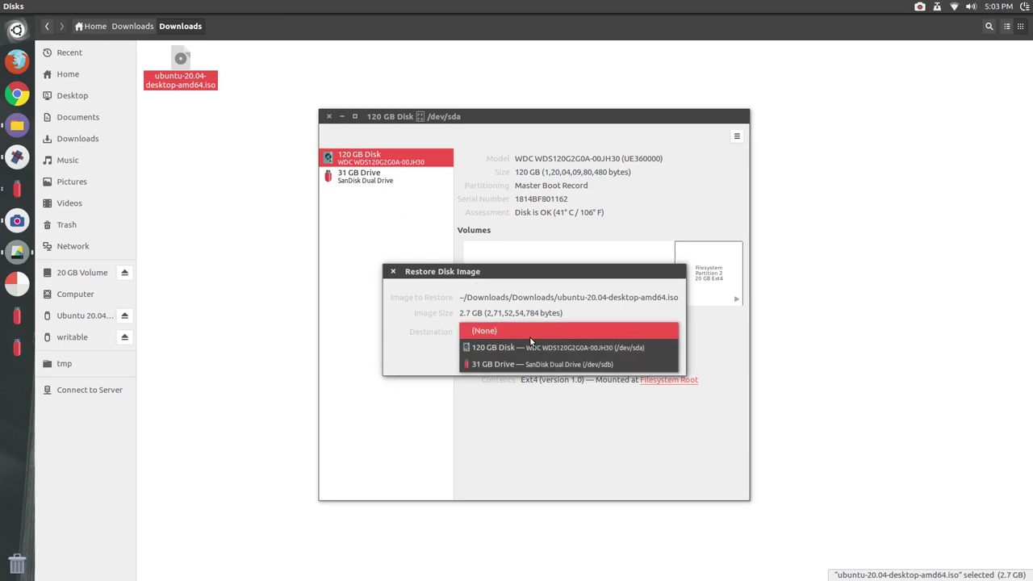
pyautogui.click(532, 368)
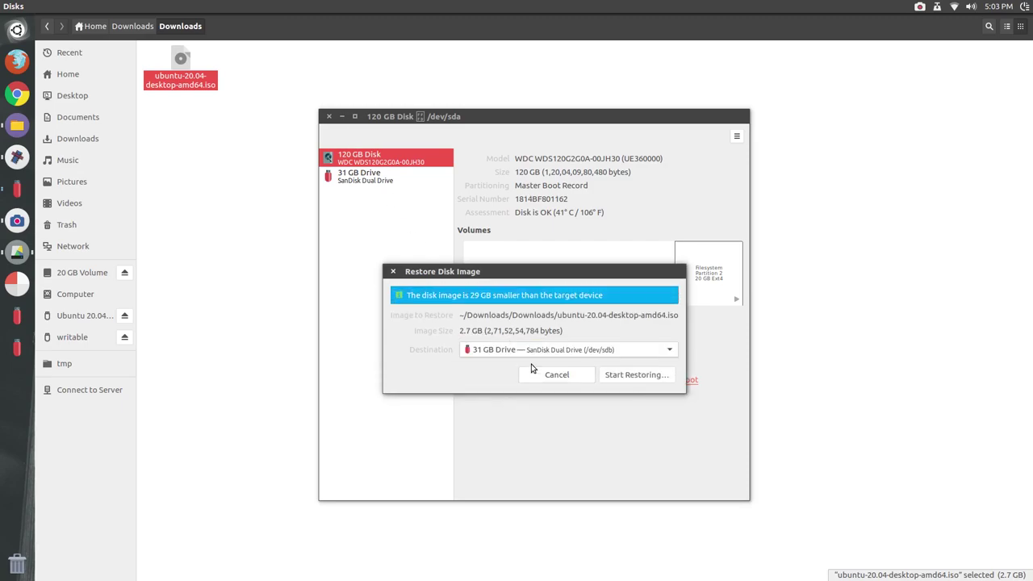
# Step: Start restoring the image, confirm overwriting the USB drive, and authenticate with the password
pyautogui.click(615, 377)
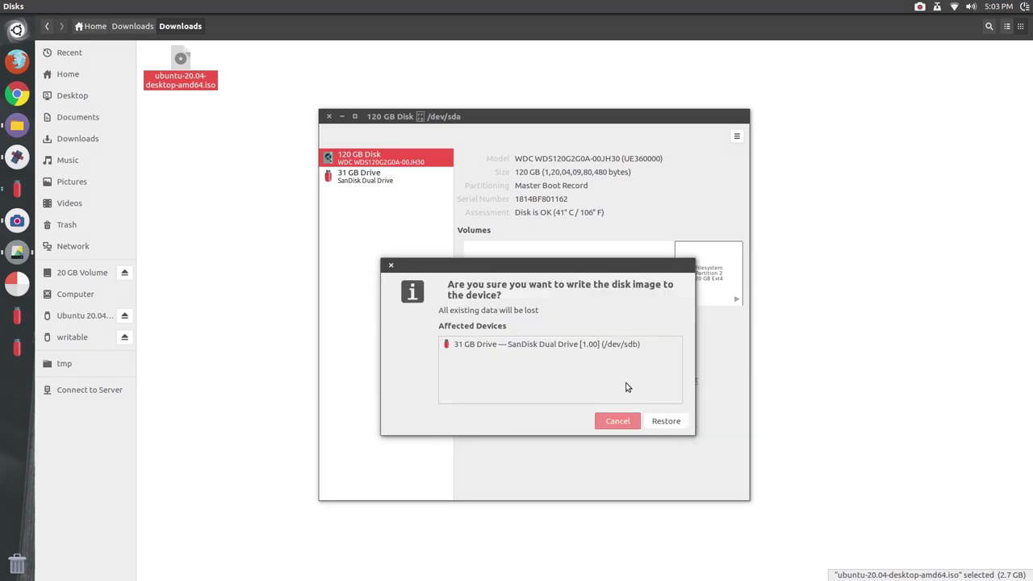
pyautogui.click(664, 421)
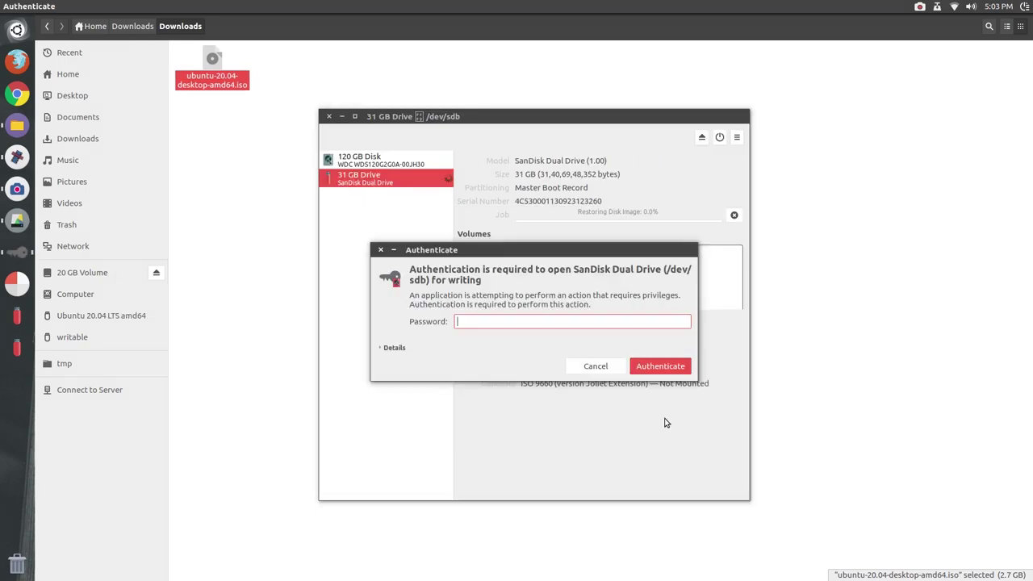
pyautogui.write('a')
pyautogui.press('Return')
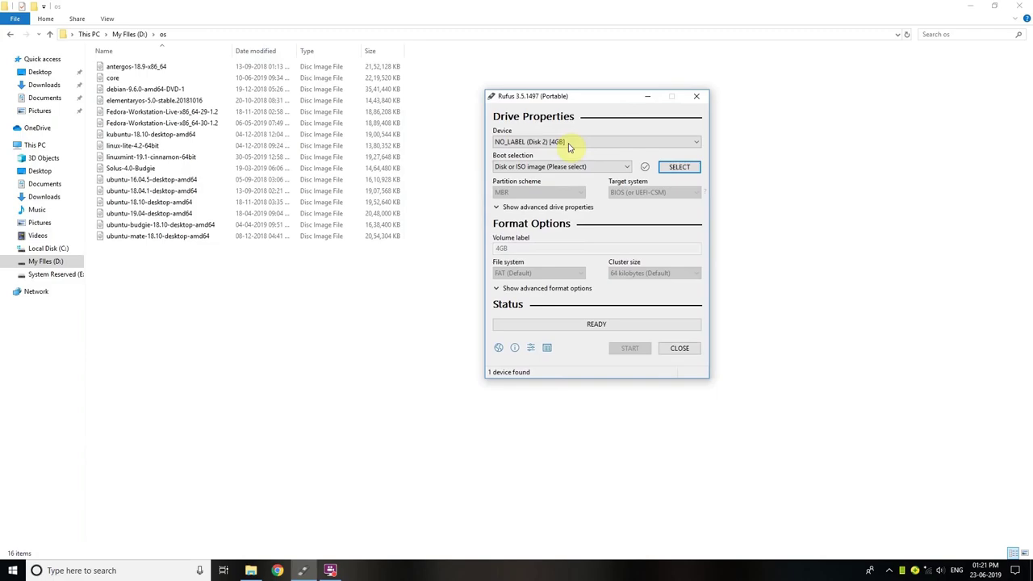
# Step: Keep the NO_LABEL (Disk 2) [4GB] drive as target and load core.iso
pyautogui.click(569, 146)
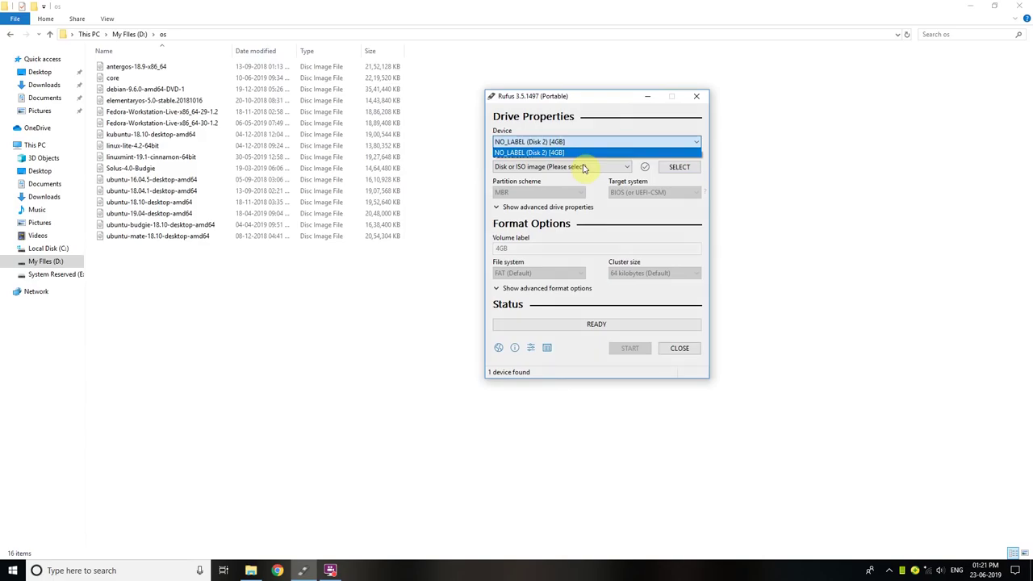
pyautogui.click(584, 167)
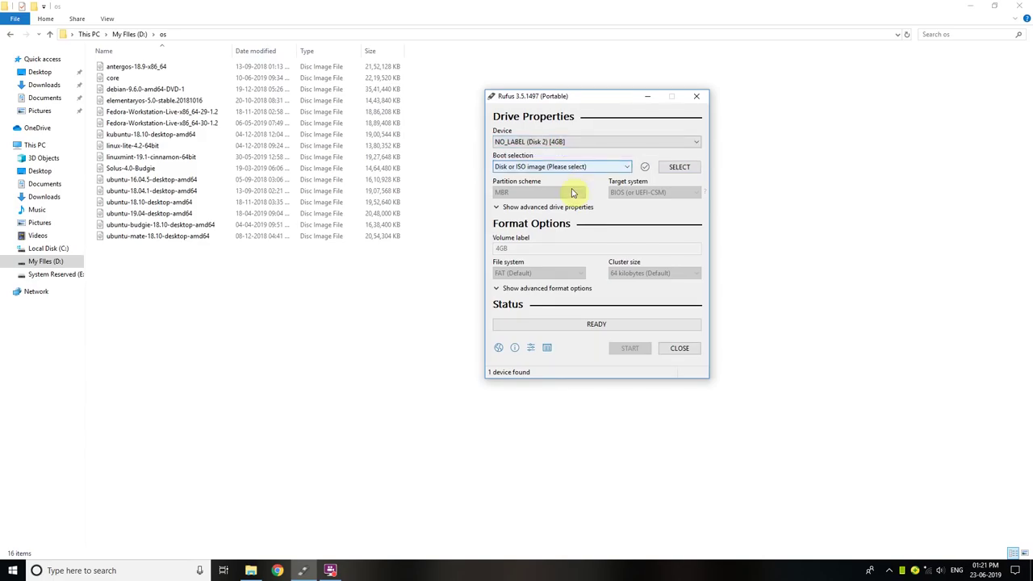
pyautogui.click(677, 167)
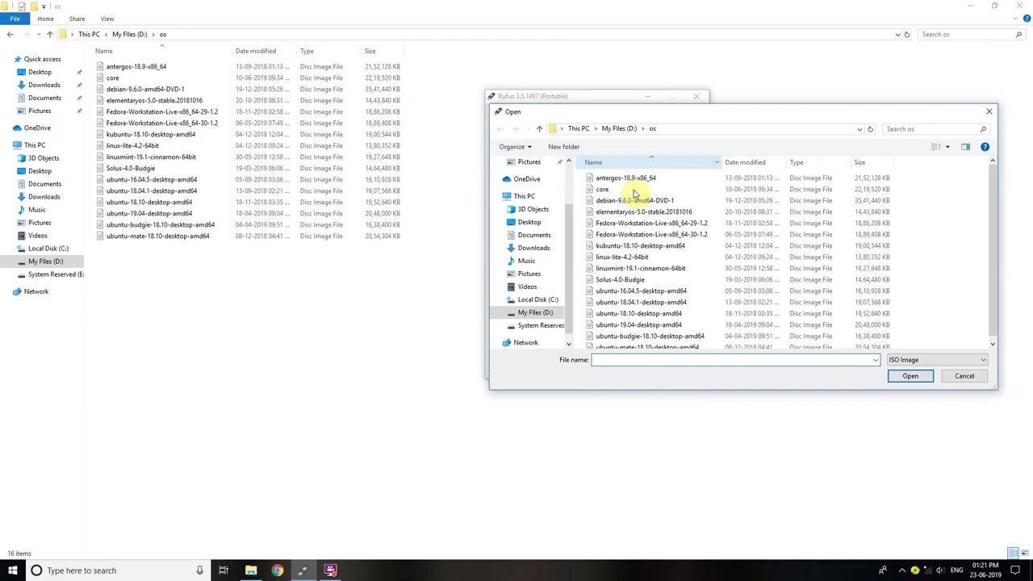
pyautogui.doubleClick(635, 192)
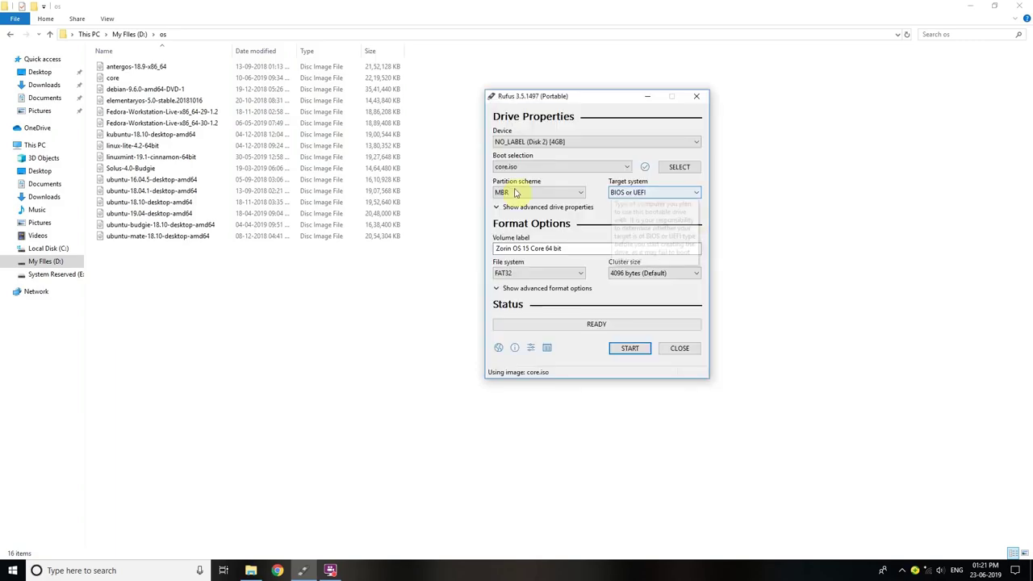
# Step: Start writing in ISO Image mode and accept wiping the USB drive's data
pyautogui.click(619, 347)
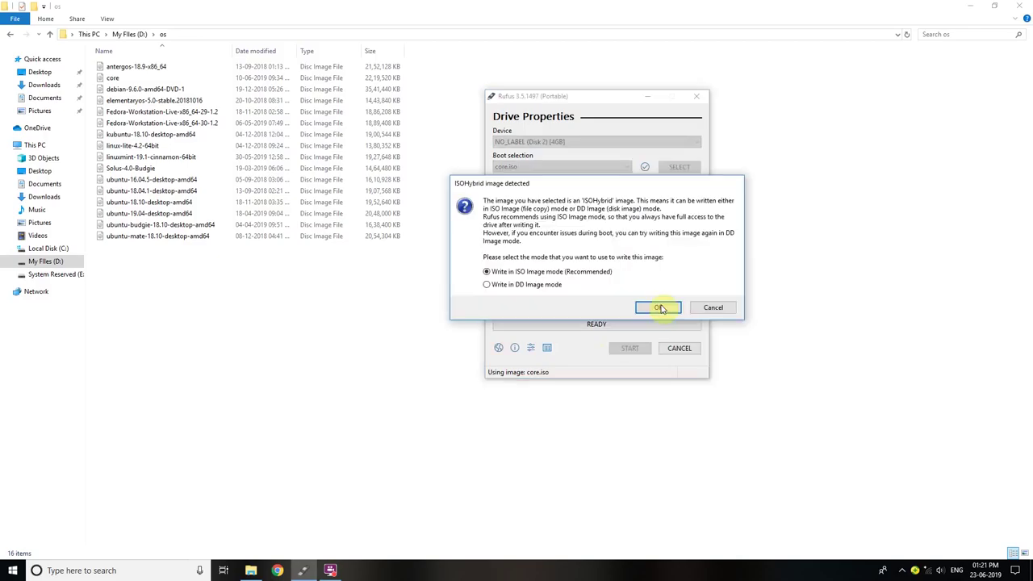
pyautogui.click(660, 308)
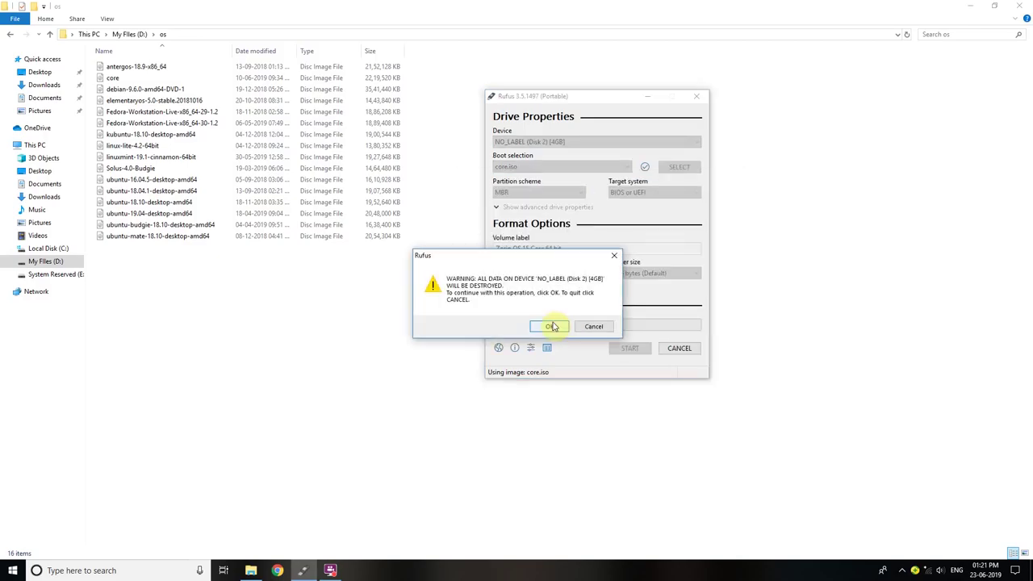
pyautogui.click(551, 326)
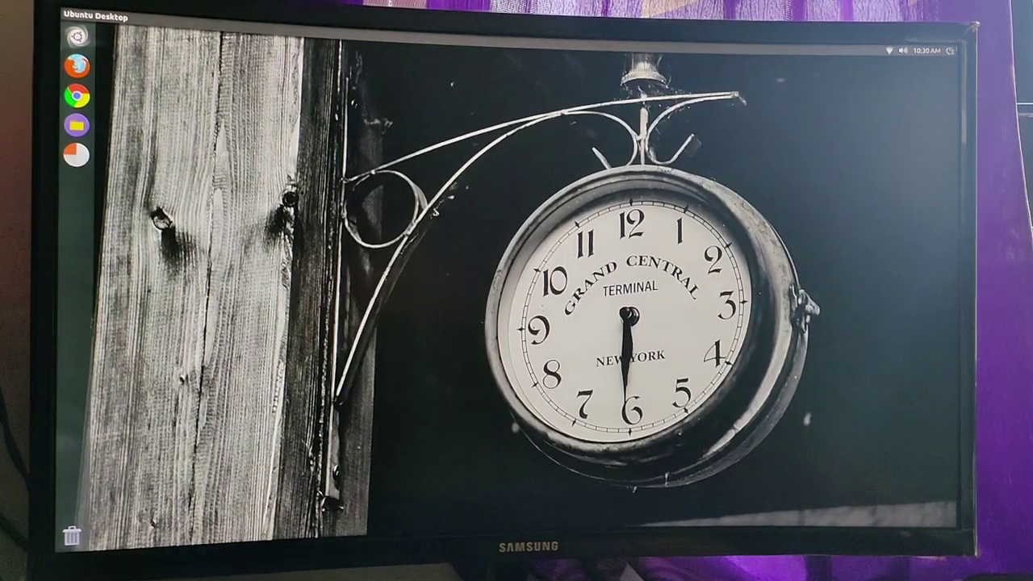
# Step: Restart the computer and choose the UEFI: SanDisk entry in the boot menu
pyautogui.click(946, 49)
pyautogui.click(916, 177)
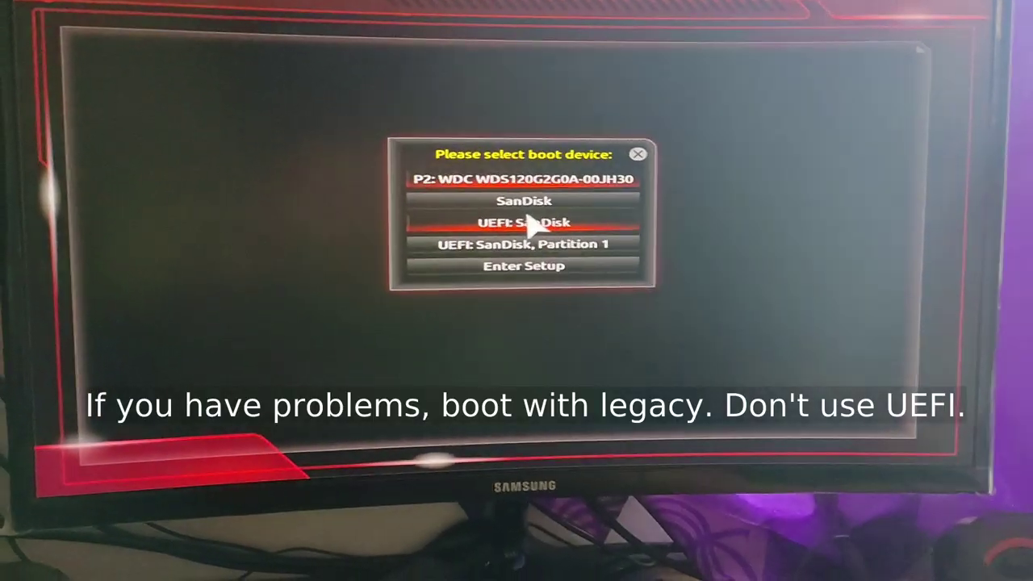
pyautogui.press('Down')
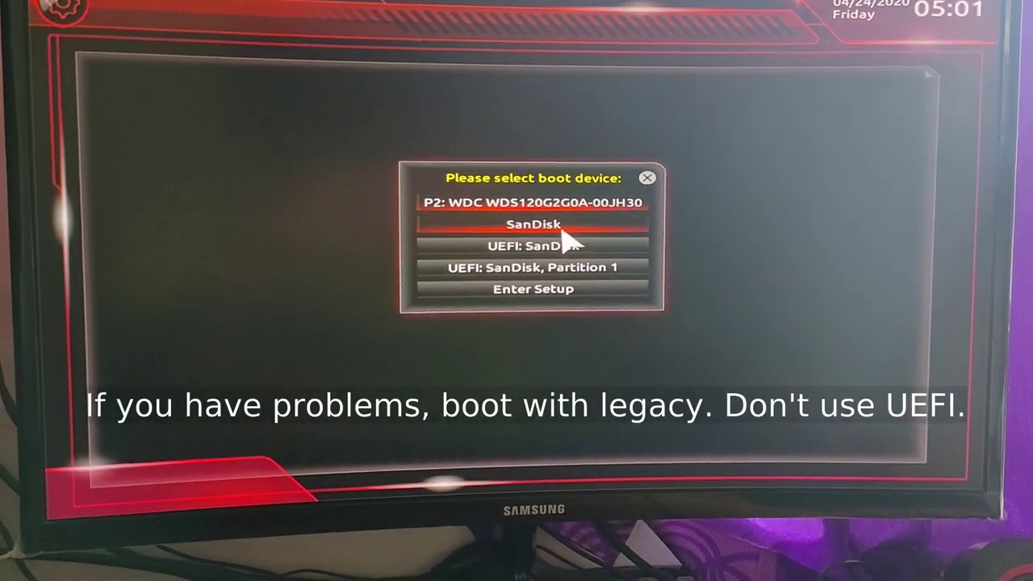
pyautogui.press('Down')
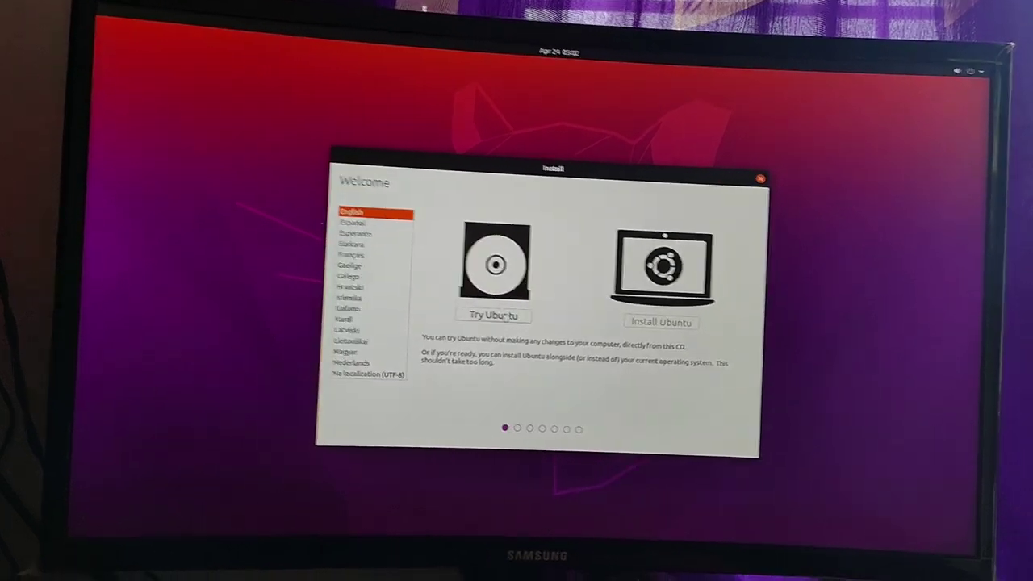
# Step: Choose Try Ubuntu, then launch Install Ubuntu 20.04 LTS from the desktop icon
pyautogui.click(493, 296)
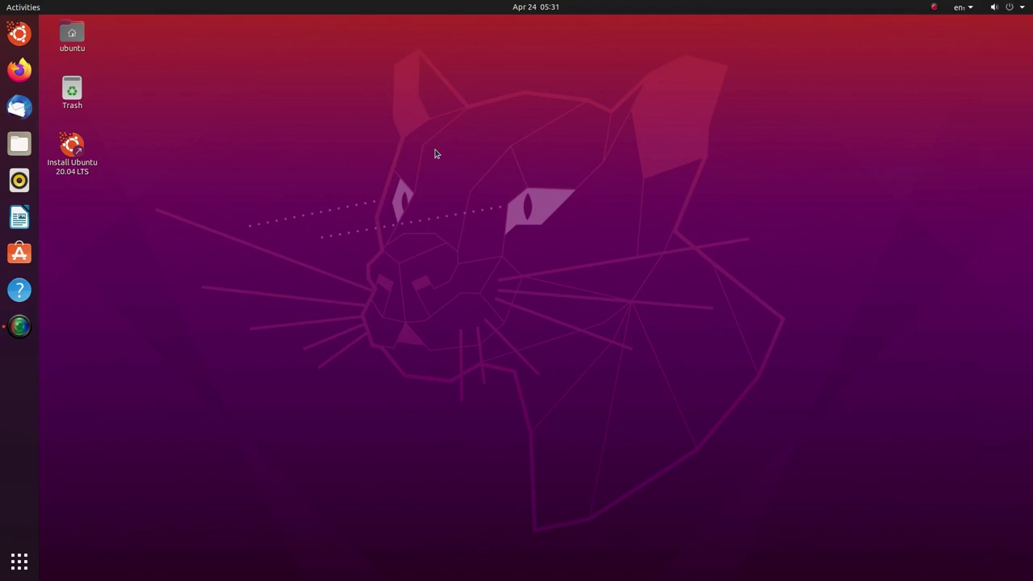
pyautogui.click(1020, 5)
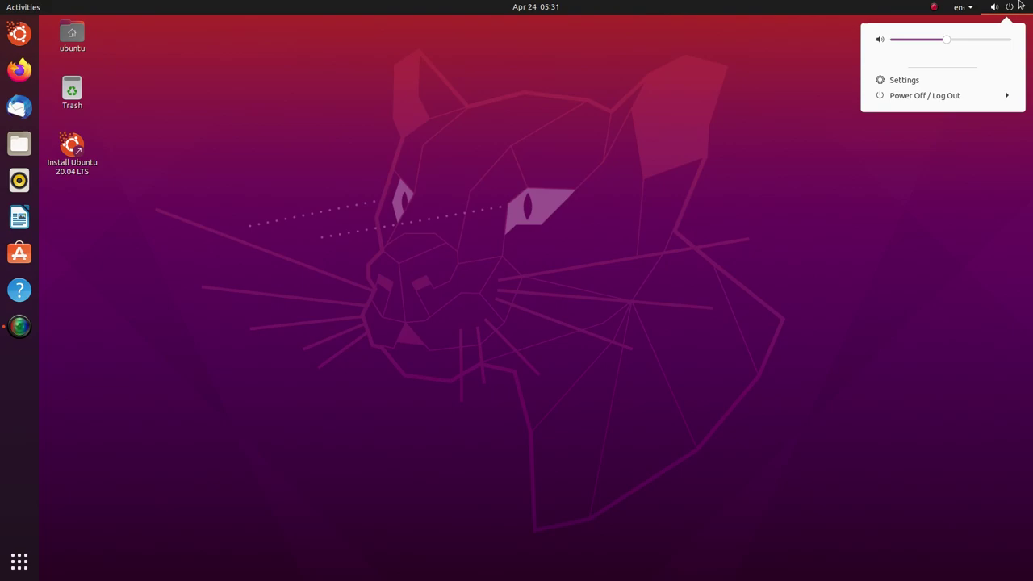
pyautogui.click(1020, 5)
pyautogui.click(521, 6)
pyautogui.click(521, 5)
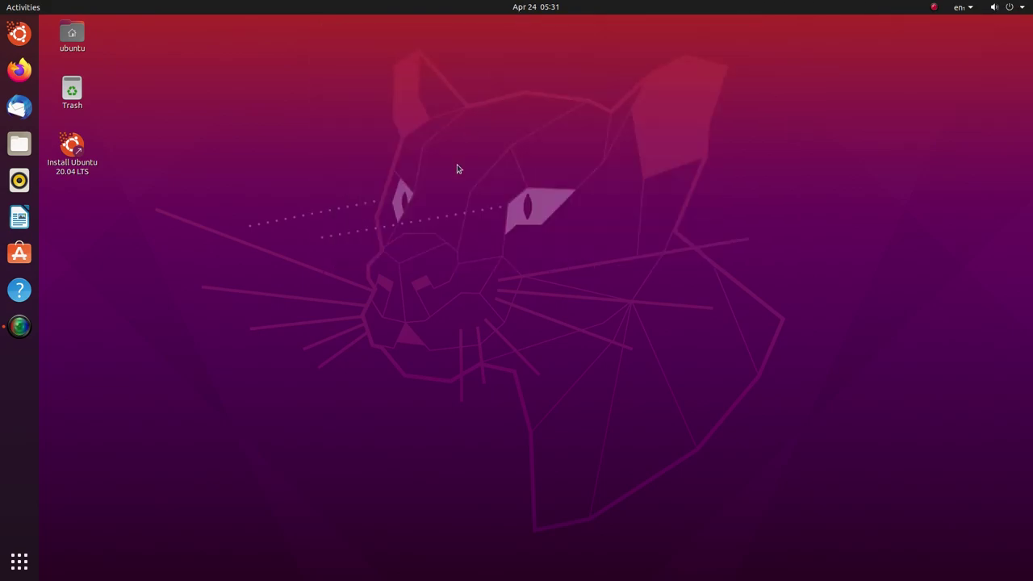
pyautogui.click(554, 5)
pyautogui.click(555, 6)
pyautogui.click(92, 155)
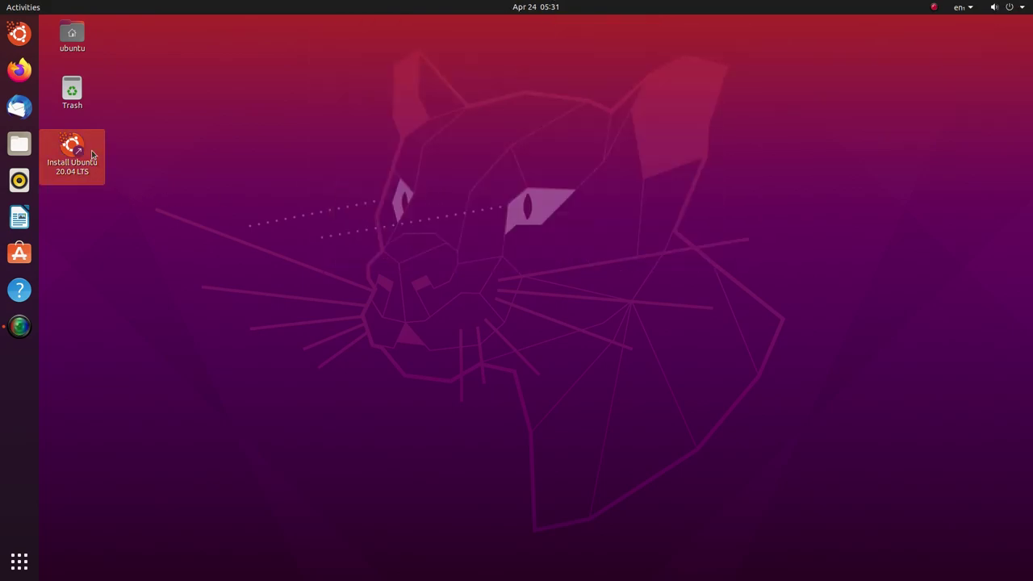
pyautogui.doubleClick(92, 154)
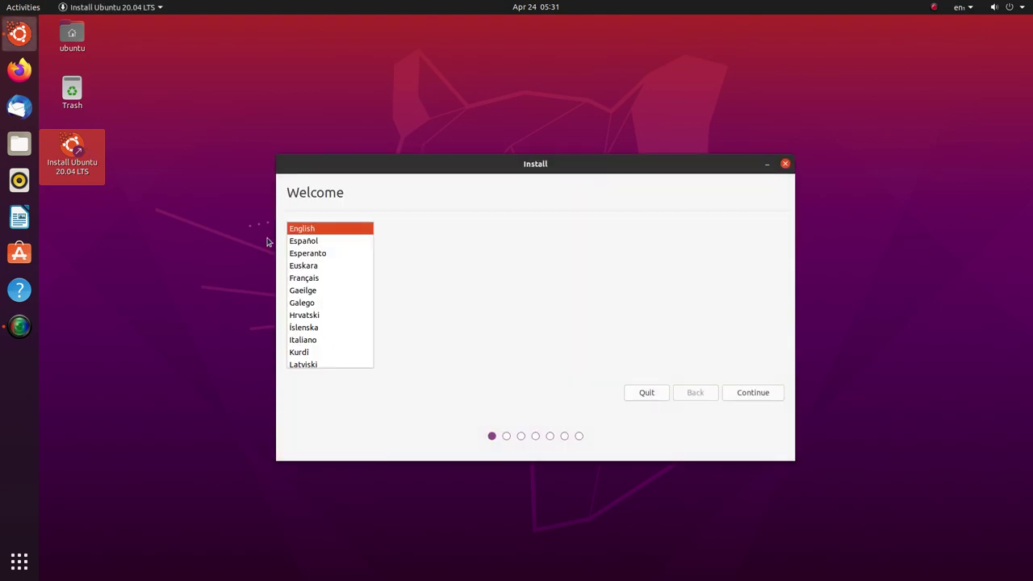
# Step: Preview a few languages, settle back on English, and continue to keyboard layout
pyautogui.click(305, 240)
pyautogui.click(309, 253)
pyautogui.click(327, 327)
pyautogui.click(319, 229)
pyautogui.click(739, 394)
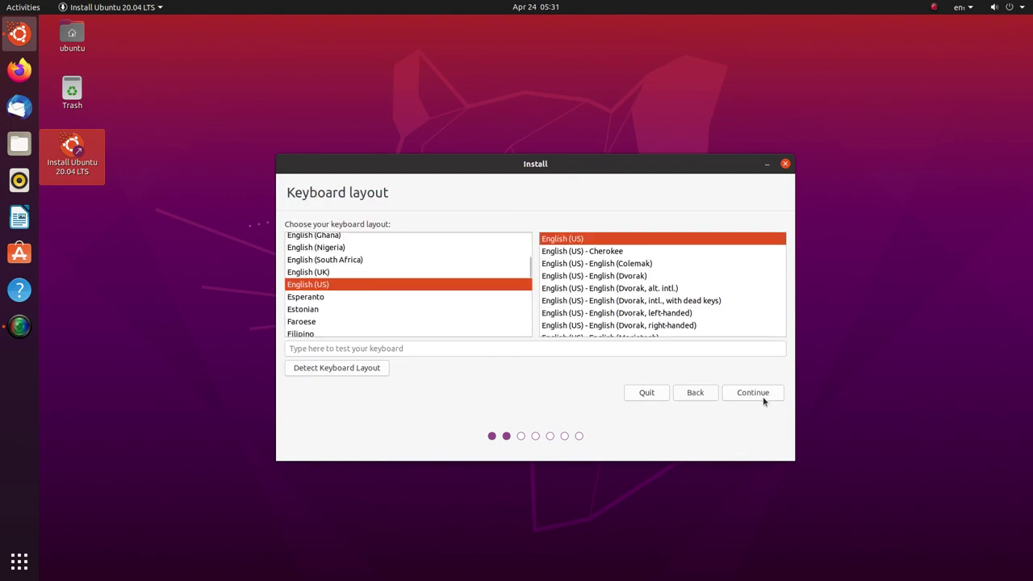
# Step: Keep the English (US) keyboard layout and continue to Updates and other software
pyautogui.click(763, 396)
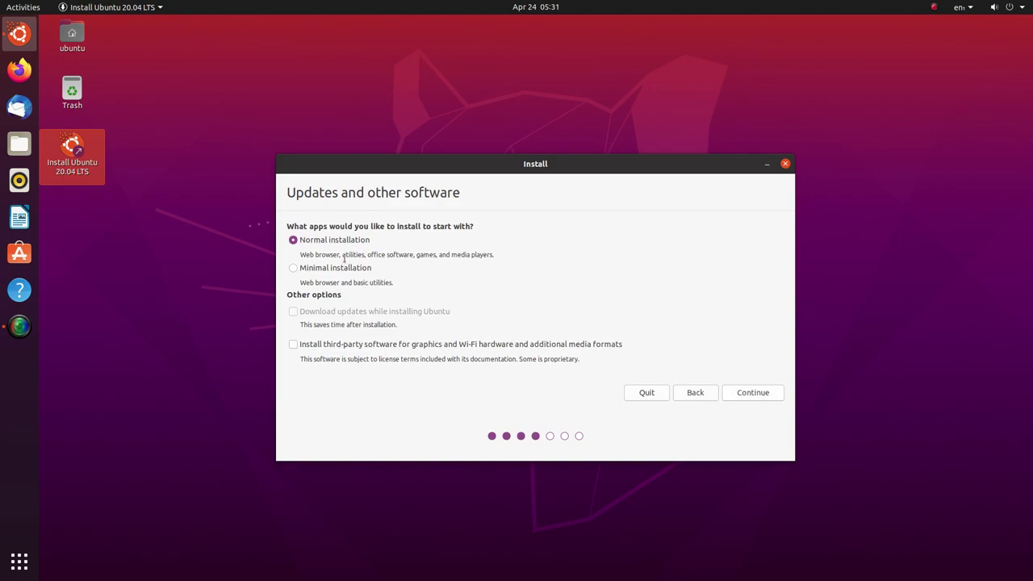
pyautogui.moveTo(299, 255); pyautogui.dragTo(496, 256)
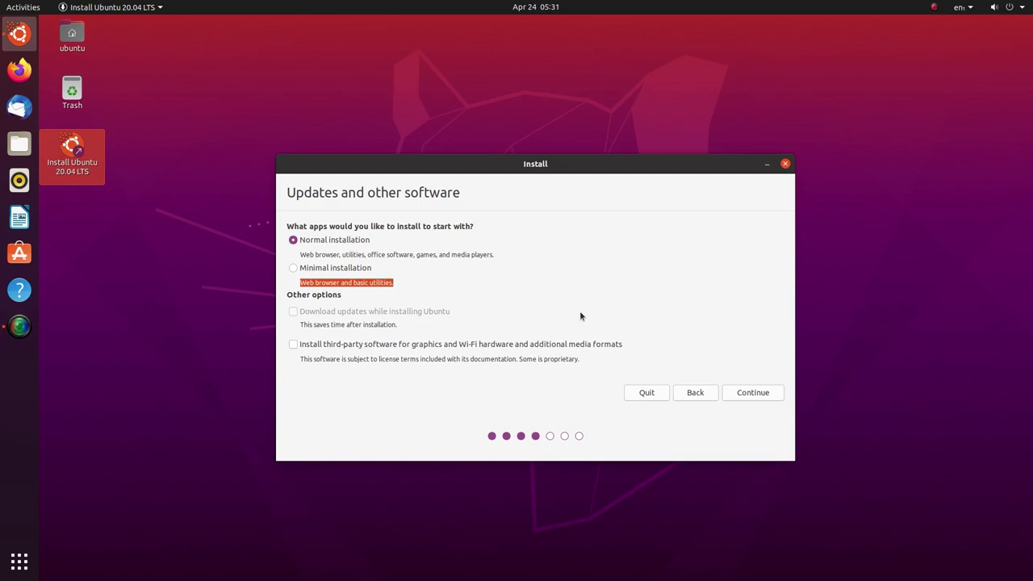
# Step: Keep Normal installation, enable third-party graphics, Wi-Fi and media software, and continue
pyautogui.tripleClick(479, 360)
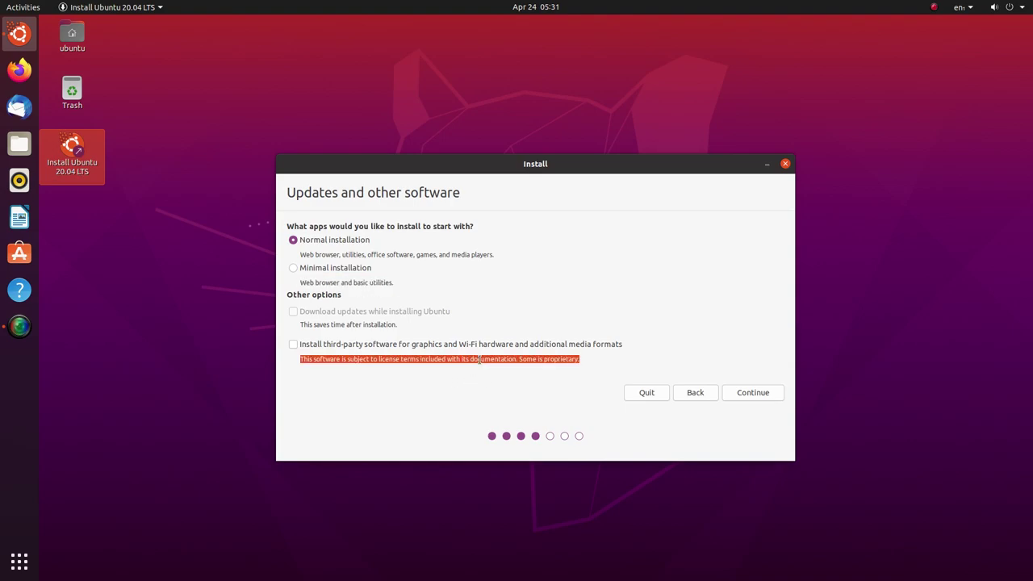
pyautogui.click(289, 342)
pyautogui.tripleClick(343, 324)
pyautogui.click(410, 322)
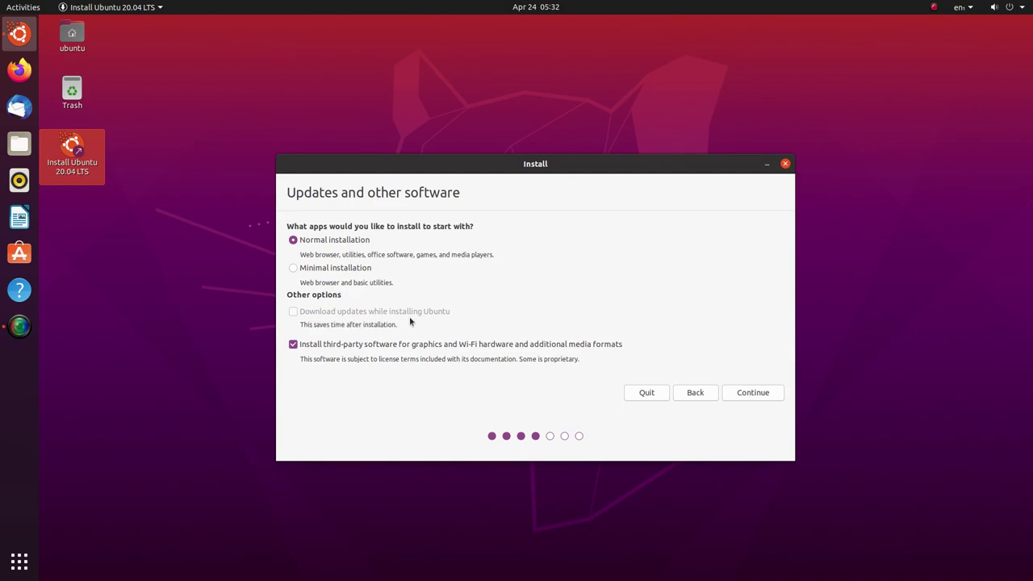
pyautogui.click(1009, 7)
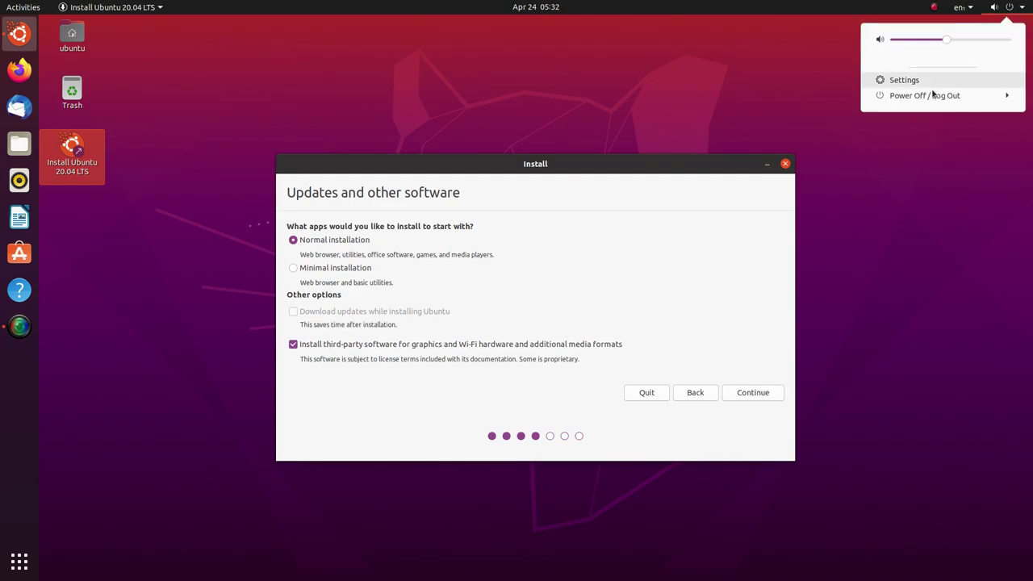
pyautogui.click(963, 168)
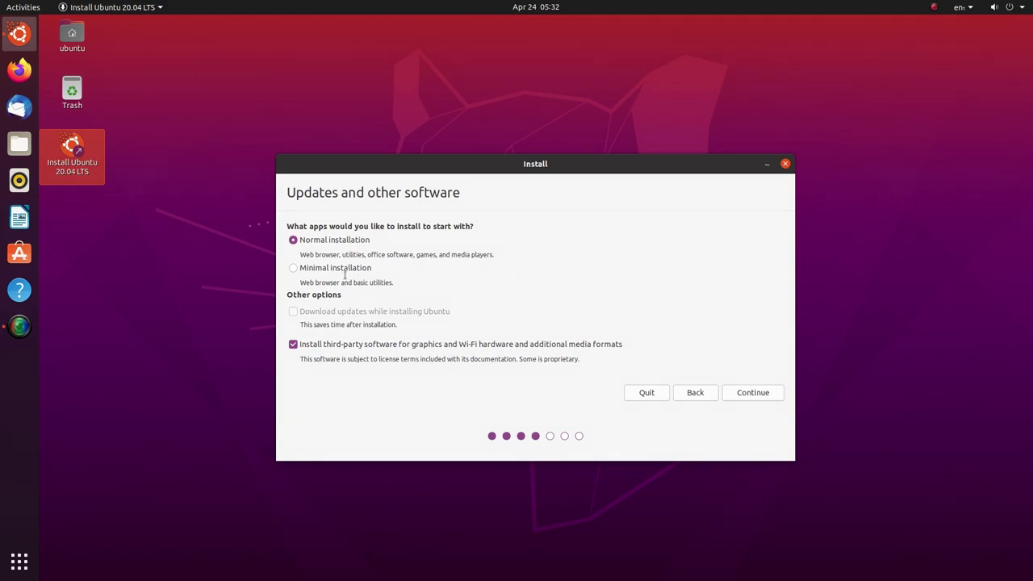
pyautogui.click(771, 399)
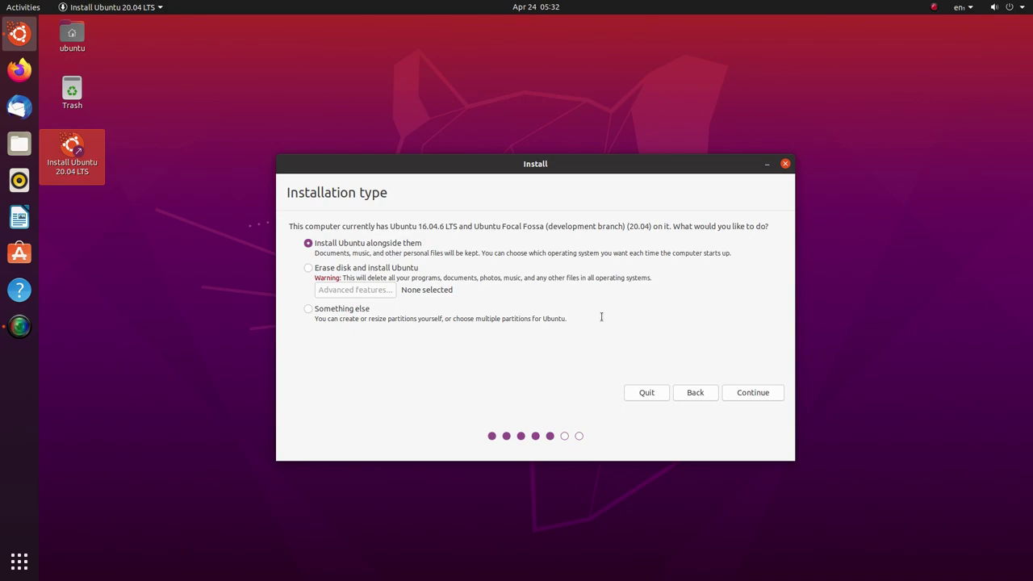
# Step: Choose 'Something else' on Installation type and continue to the /dev/sda partition table
pyautogui.tripleClick(414, 227)
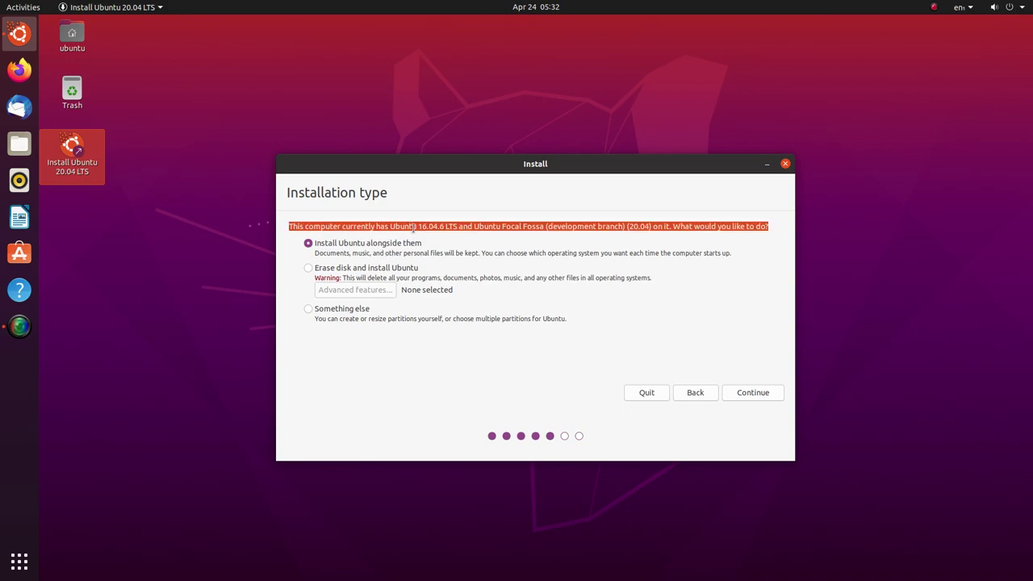
pyautogui.tripleClick(562, 254)
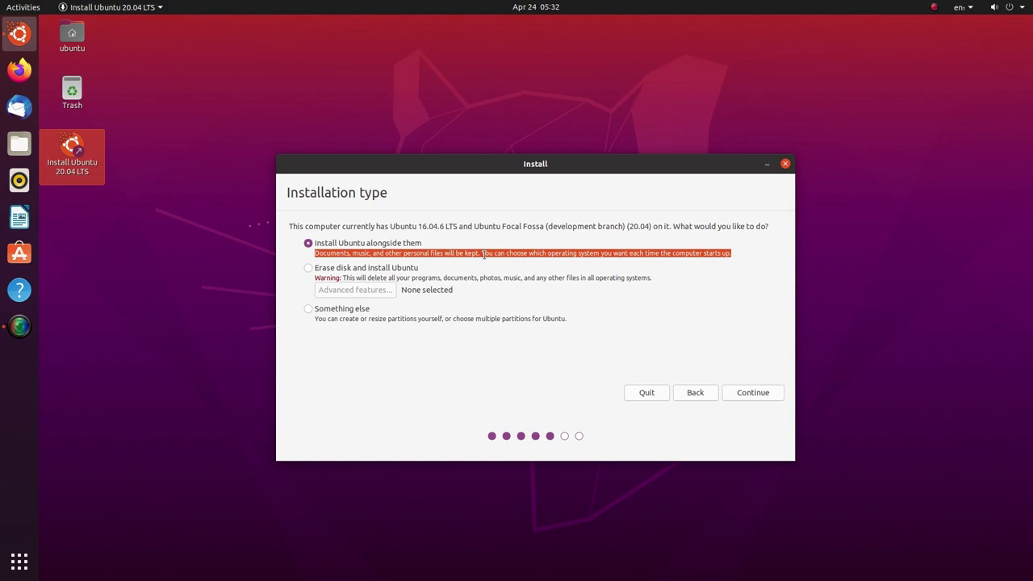
pyautogui.moveTo(478, 279); pyautogui.dragTo(500, 280)
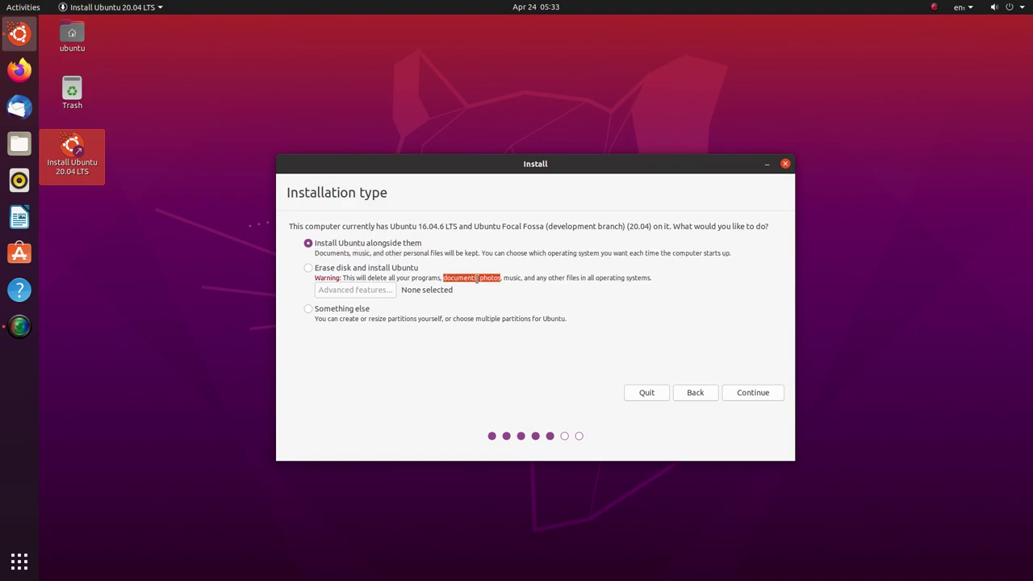
pyautogui.tripleClick(500, 279)
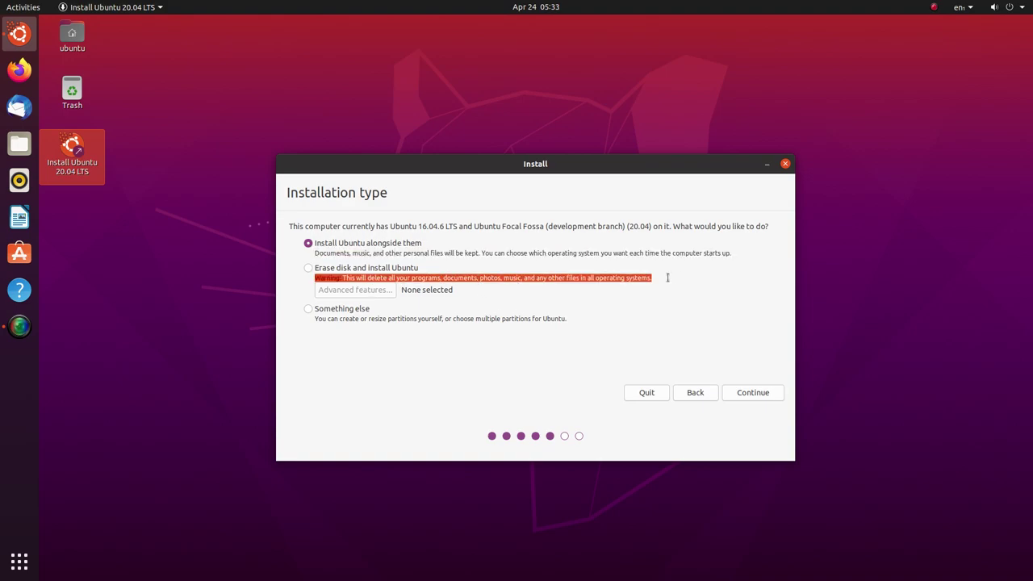
pyautogui.click(337, 312)
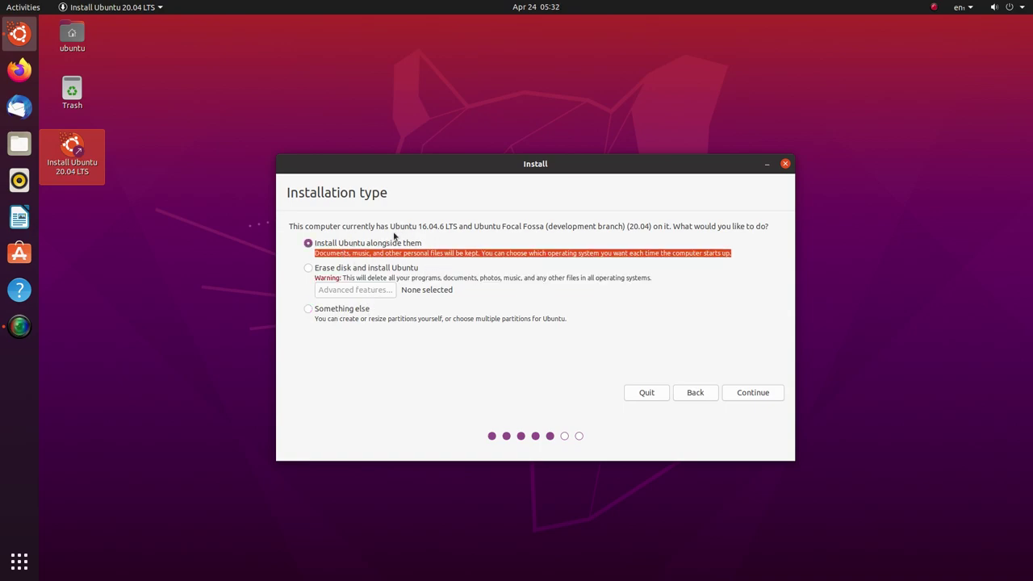
pyautogui.click(429, 318)
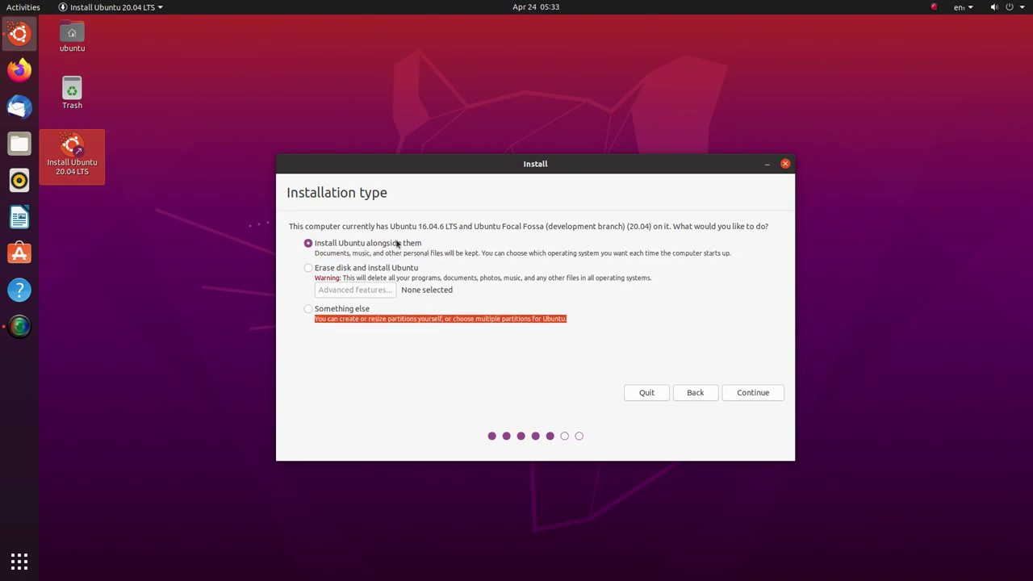
pyautogui.click(416, 253)
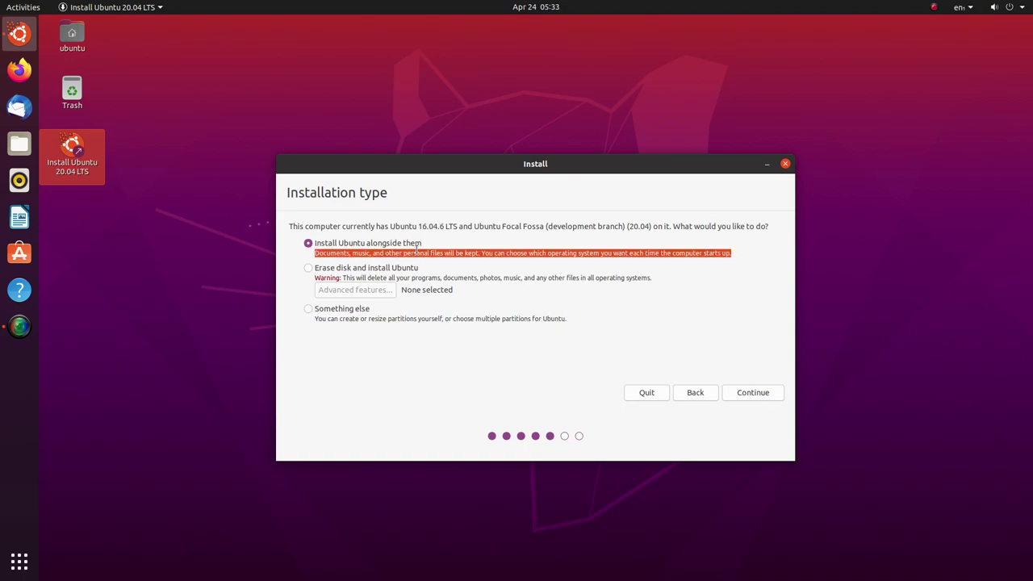
pyautogui.click(367, 278)
pyautogui.click(742, 391)
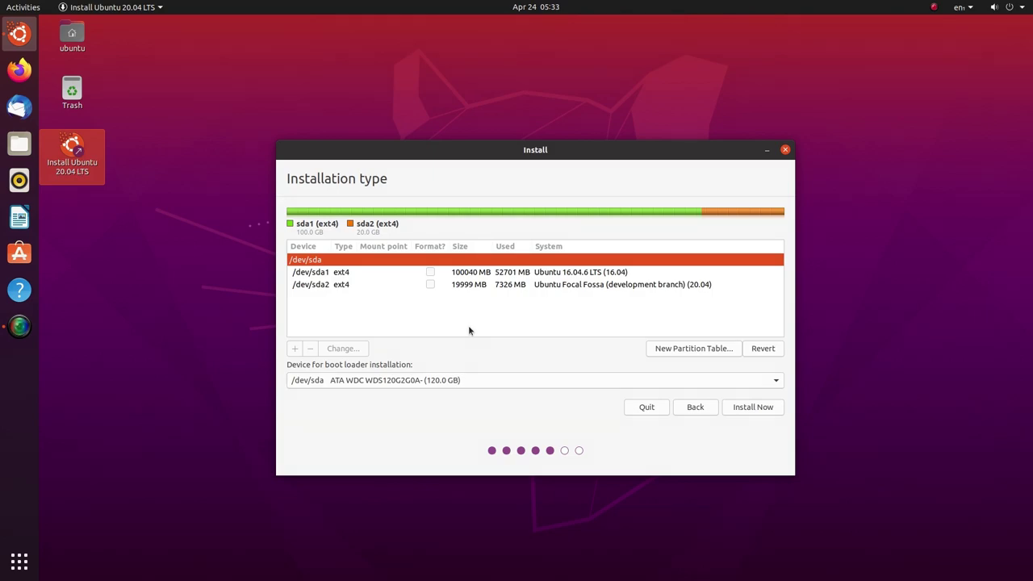
# Step: Set /dev/sda2 to use Ext4, formatted, with mount point /
pyautogui.click(540, 287)
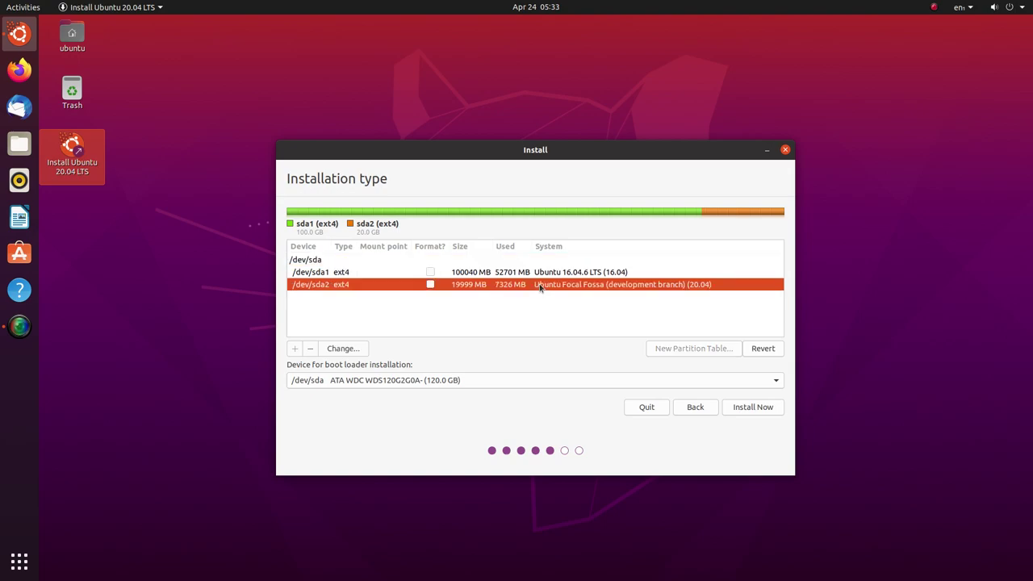
pyautogui.click(363, 348)
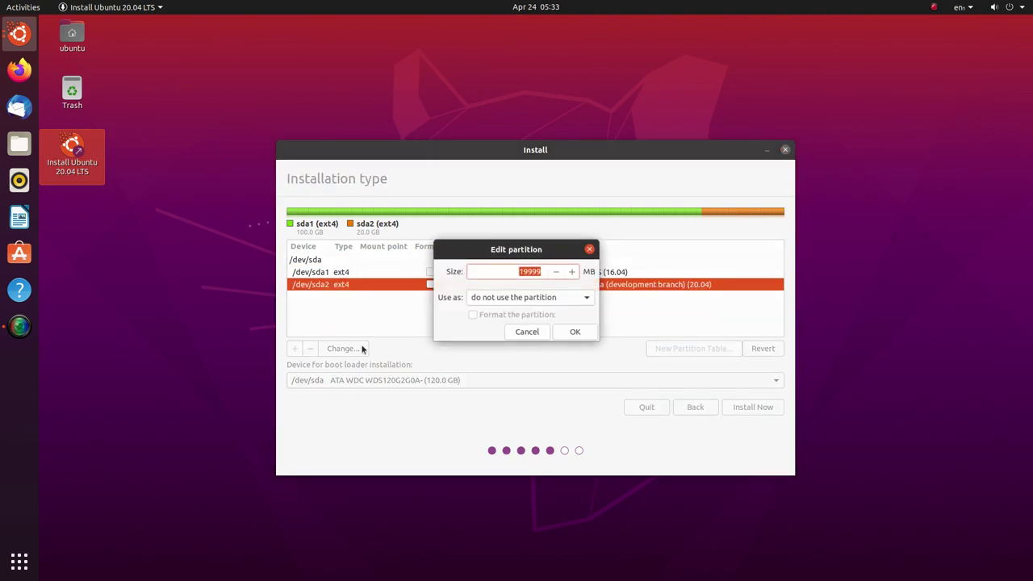
pyautogui.click(579, 298)
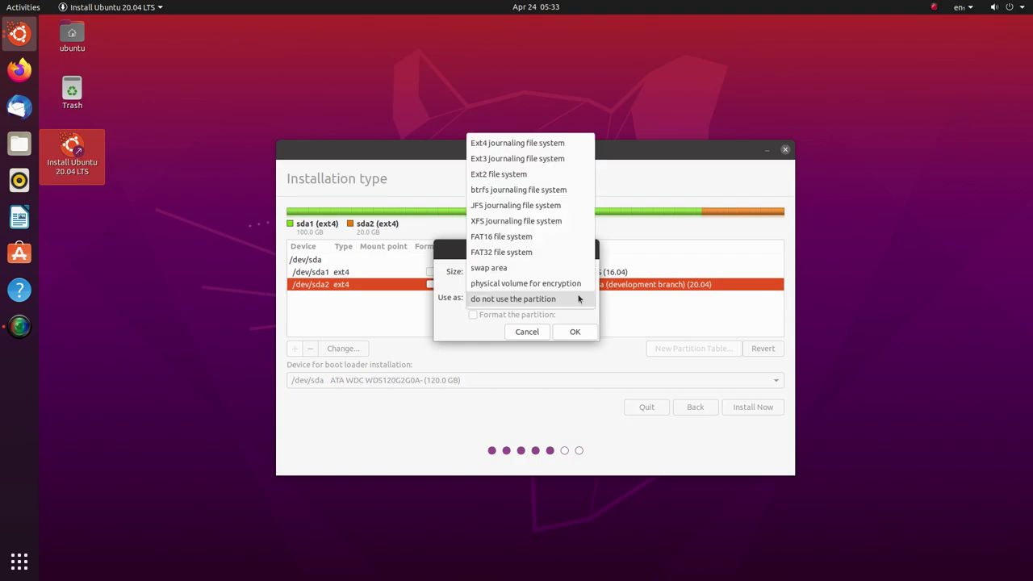
pyautogui.click(547, 146)
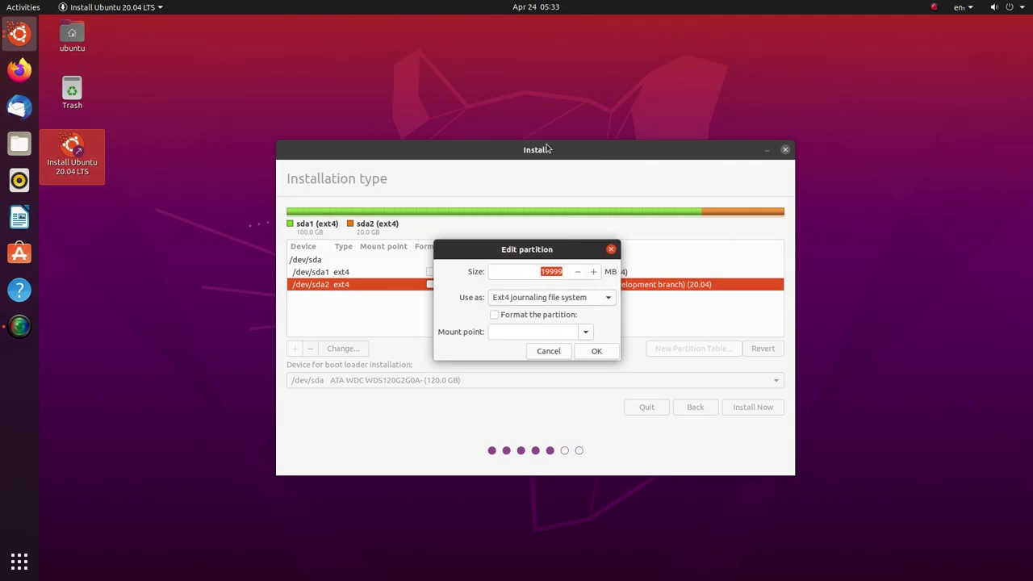
pyautogui.click(560, 318)
pyautogui.click(585, 332)
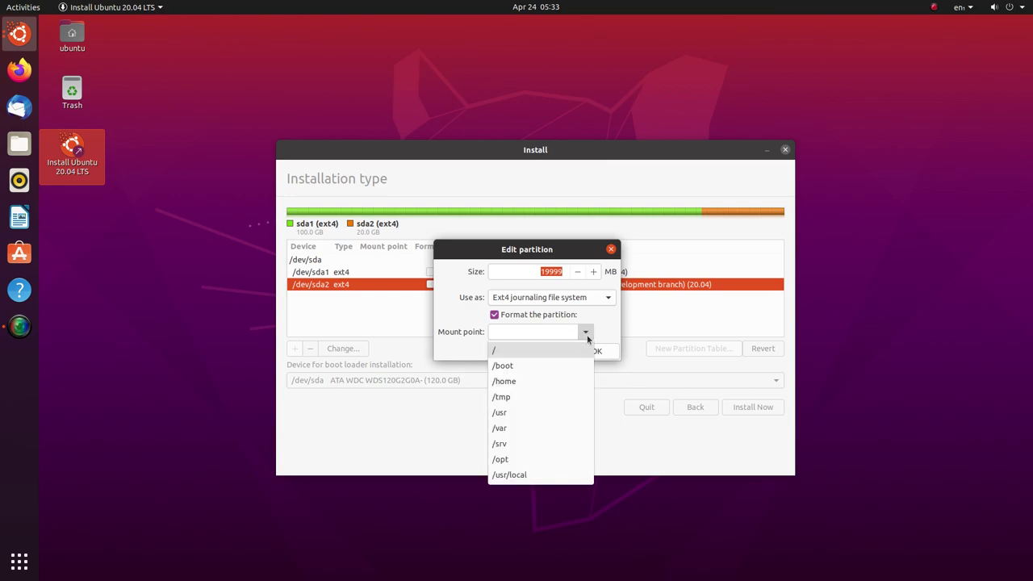
pyautogui.click(498, 355)
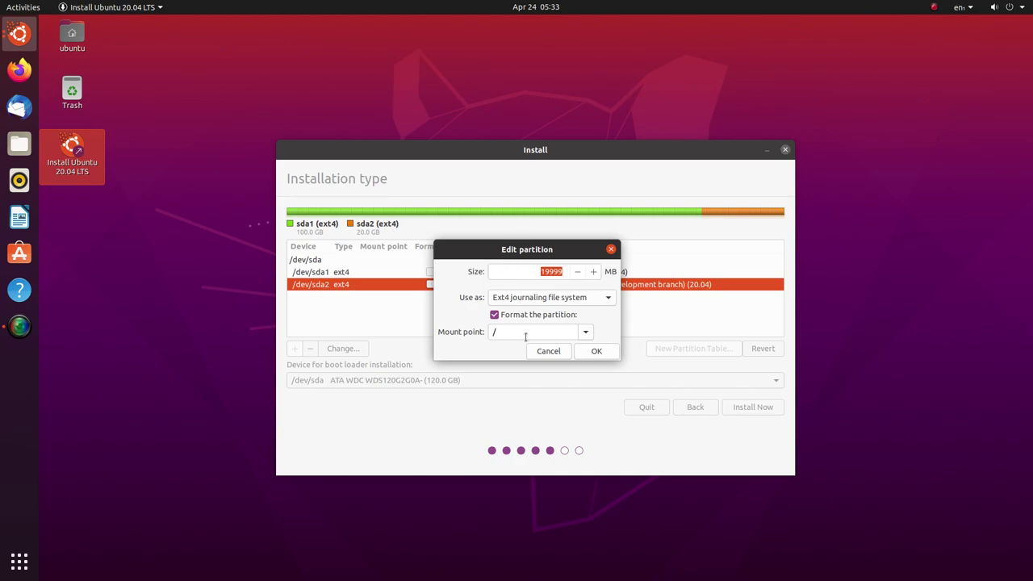
# Step: Confirm the sda2 settings, agree to write changes to disk, and start installing
pyautogui.click(597, 352)
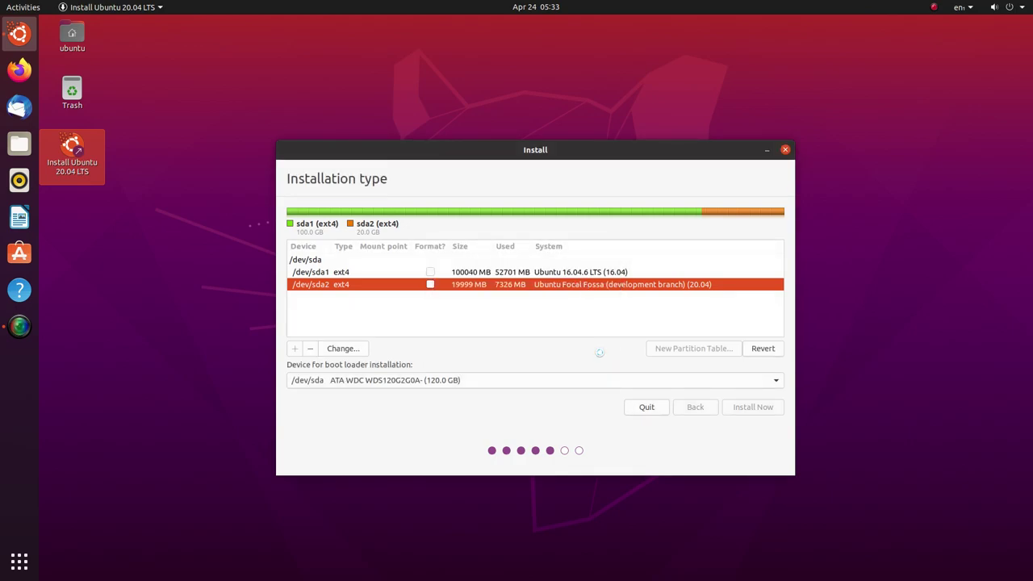
pyautogui.click(667, 340)
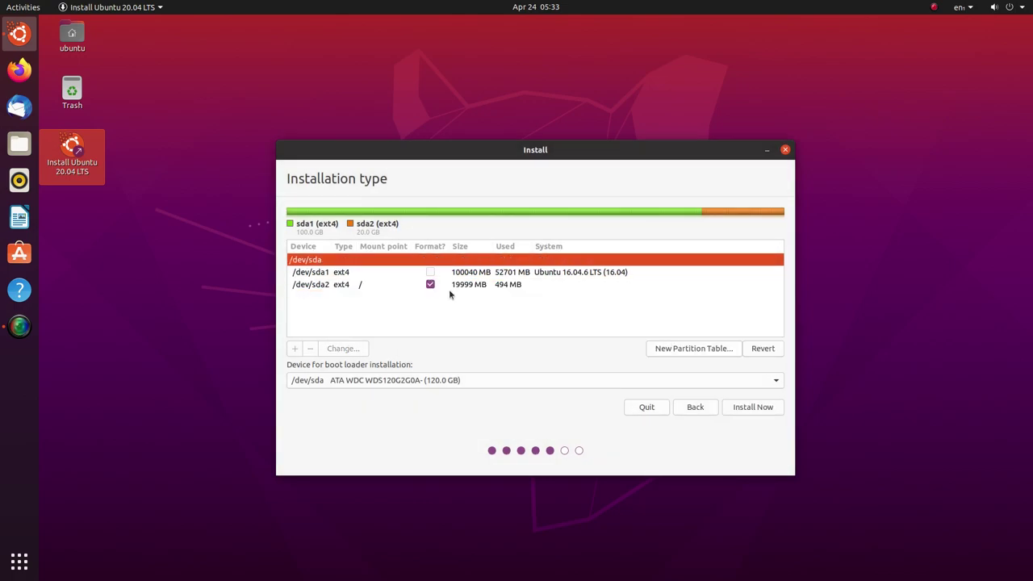
pyautogui.click(752, 408)
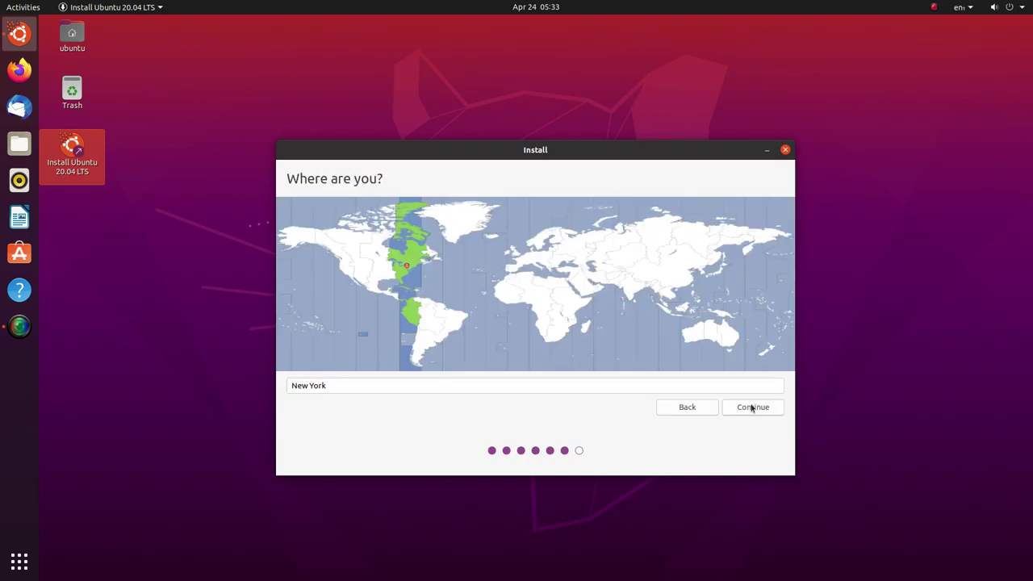
# Step: Set the timezone to Kolkata, India, then create the user account with name, username and password to start copying files
pyautogui.click(638, 291)
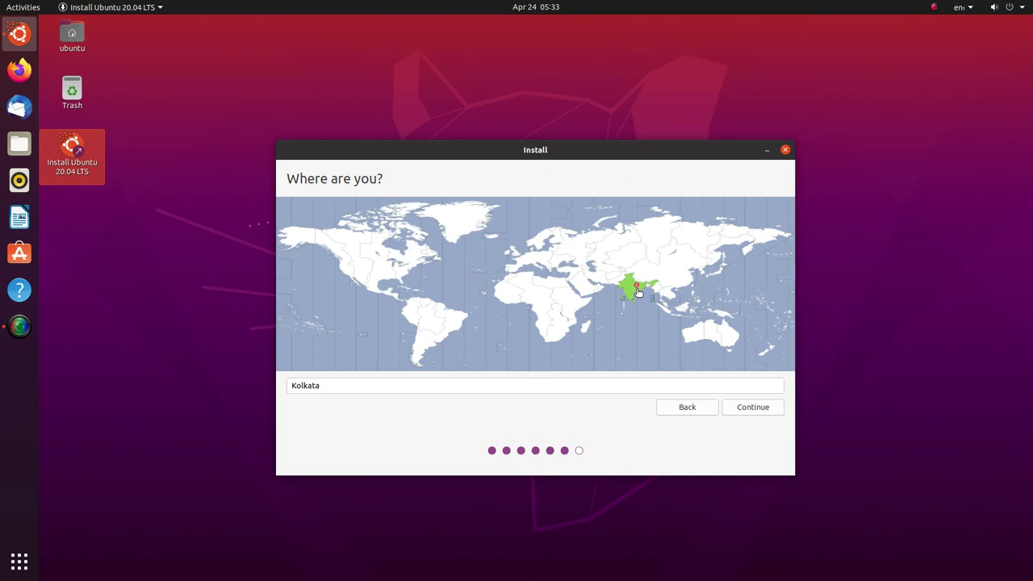
pyautogui.click(747, 405)
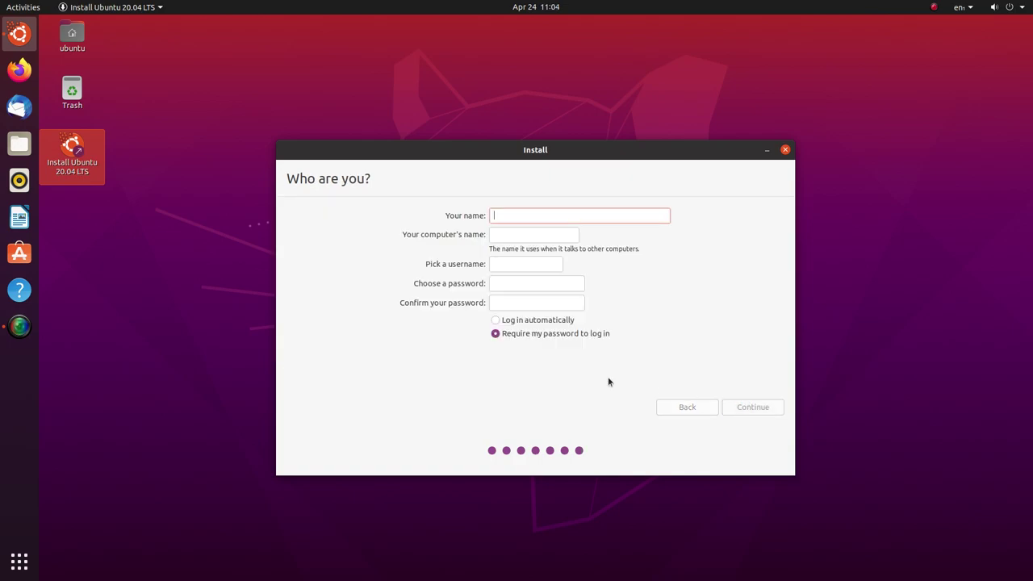
pyautogui.write('LinuxTex')
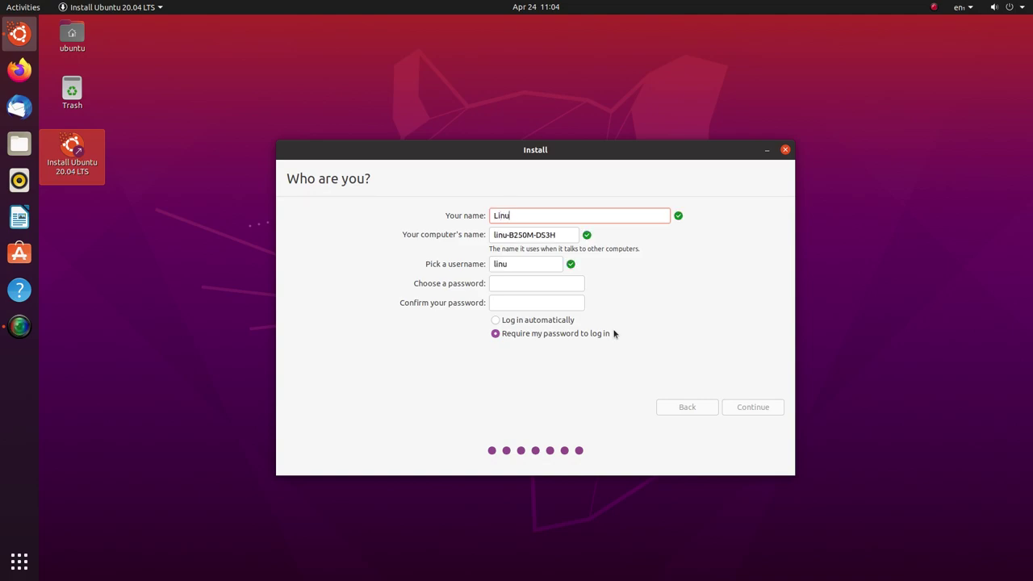
pyautogui.click(543, 283)
pyautogui.write('1')
pyautogui.click(555, 306)
pyautogui.write('1')
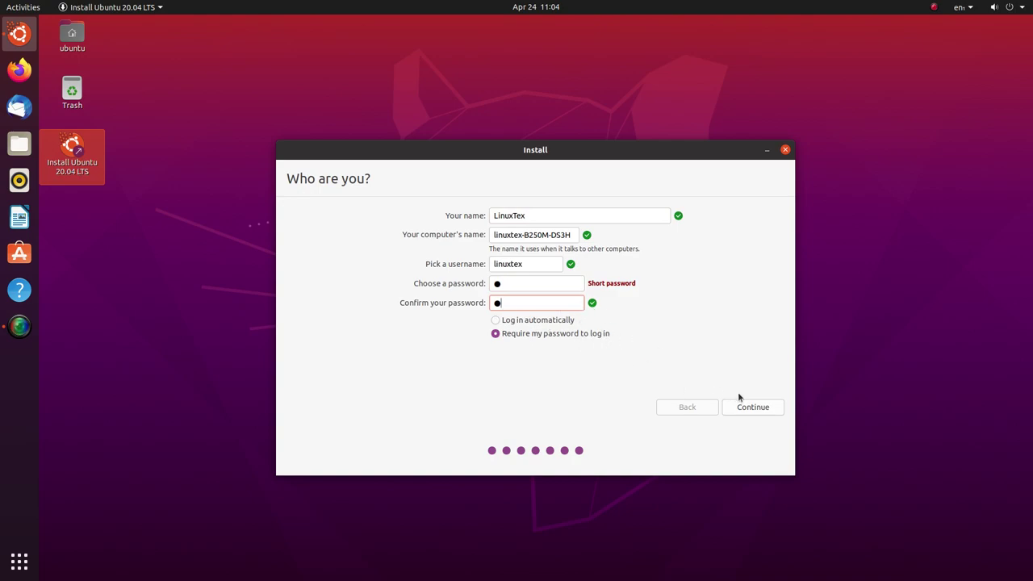
pyautogui.click(753, 406)
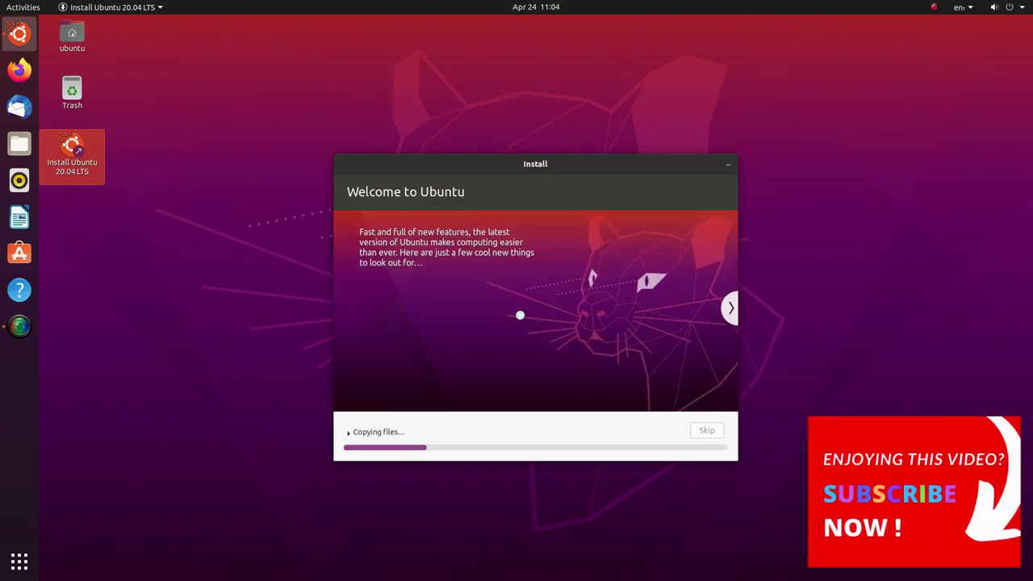
# Step: Advance the Welcome to Ubuntu slideshow twice while files copy and installation completes
pyautogui.click(730, 309)
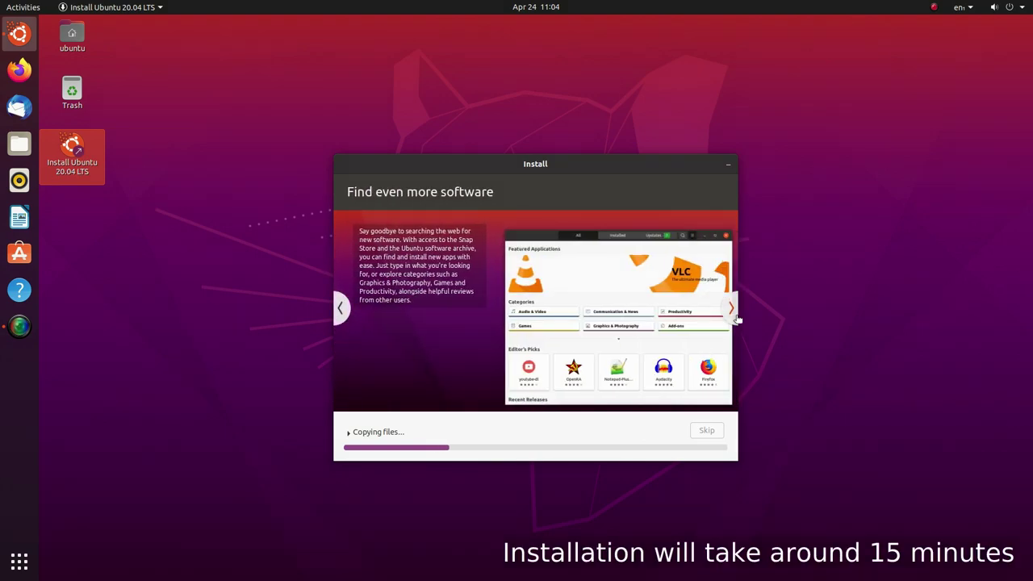
pyautogui.click(735, 315)
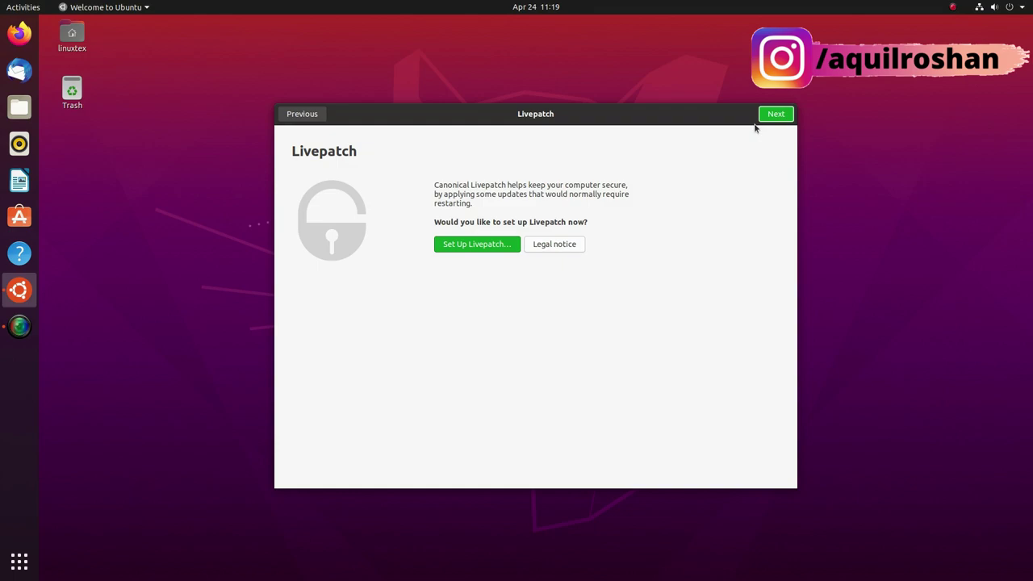
# Step: Skip Livepatch and opt in to sending system info to Canonical
pyautogui.click(784, 114)
pyautogui.click(525, 292)
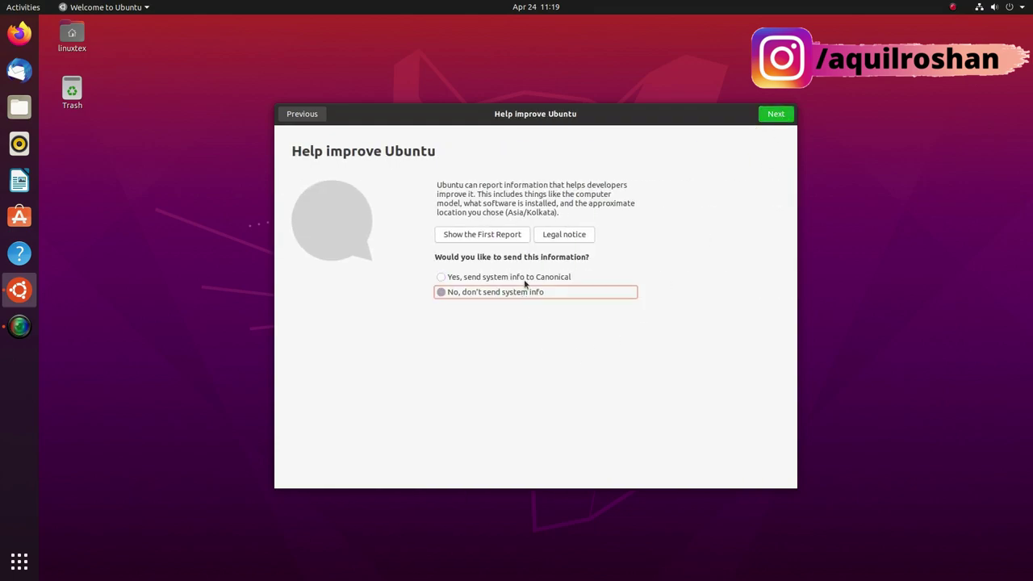
pyautogui.click(527, 278)
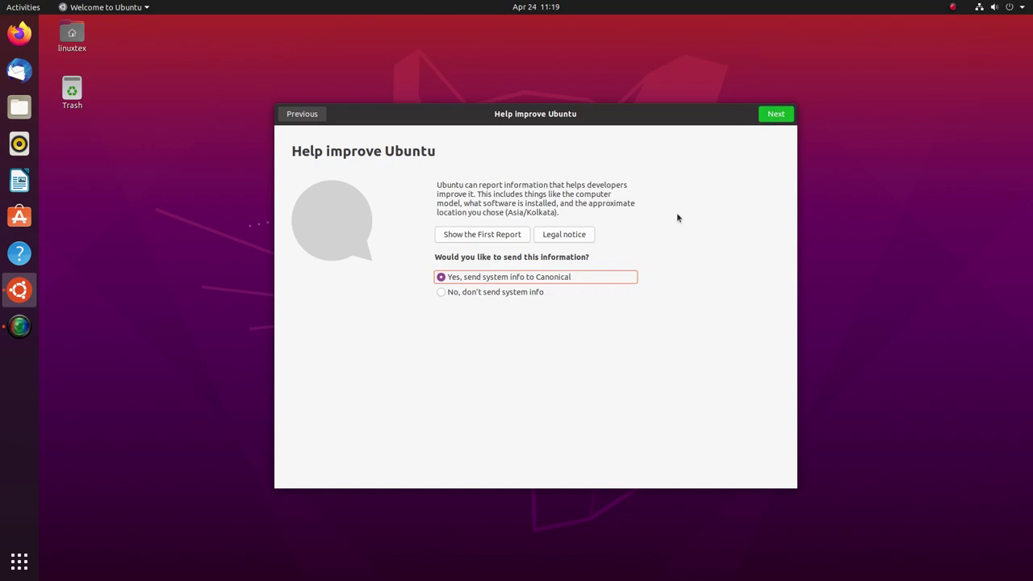
pyautogui.click(777, 119)
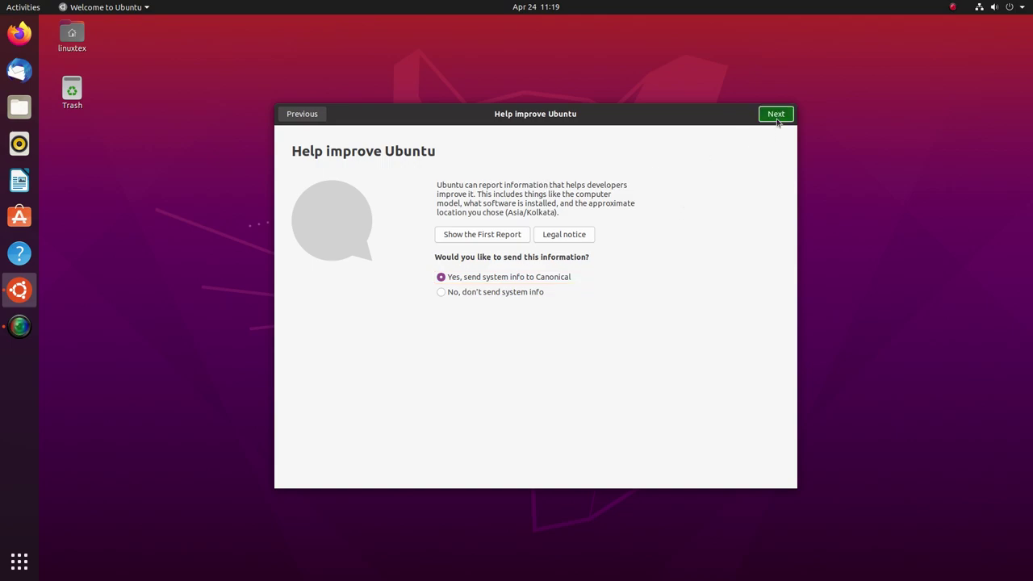
# Step: Leave Location Services off and finish the welcome setup
pyautogui.click(658, 255)
pyautogui.click(658, 256)
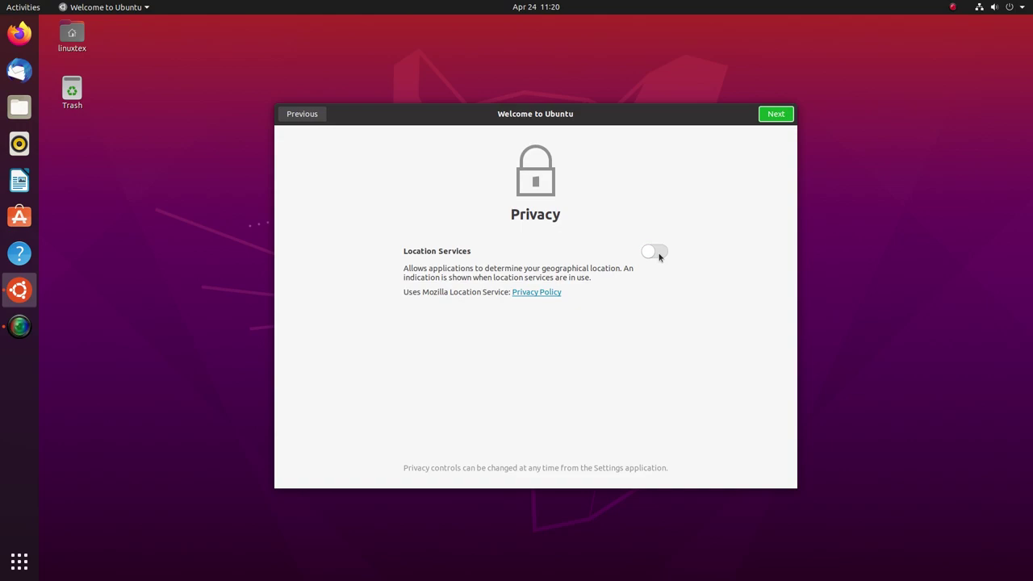
pyautogui.click(658, 255)
pyautogui.click(658, 256)
pyautogui.click(779, 118)
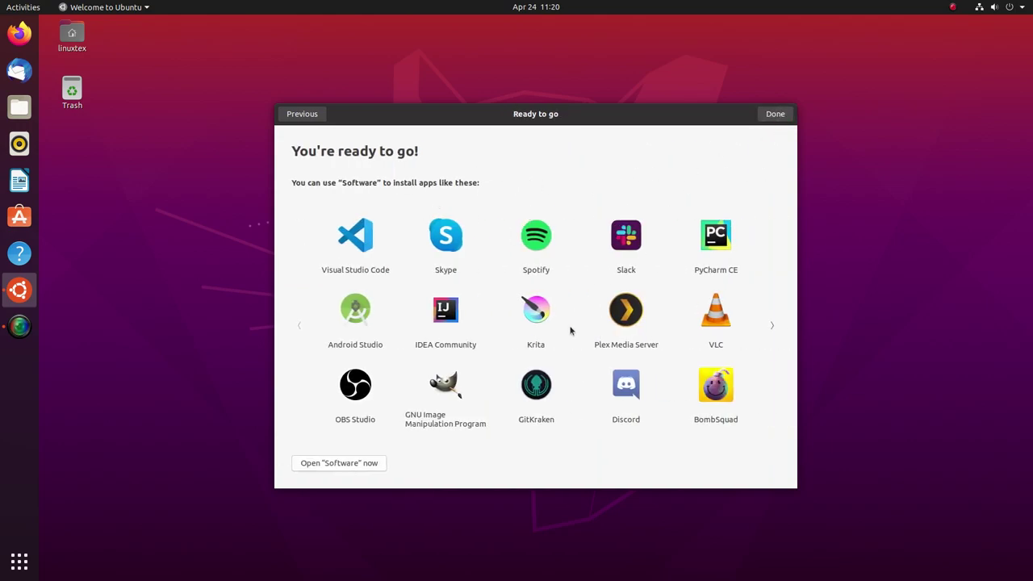
pyautogui.click(775, 114)
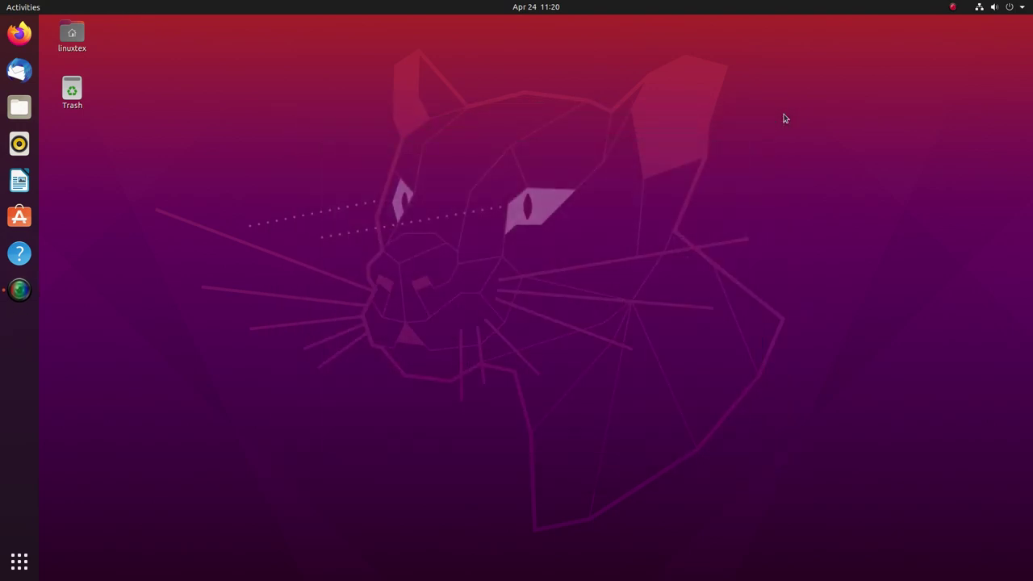